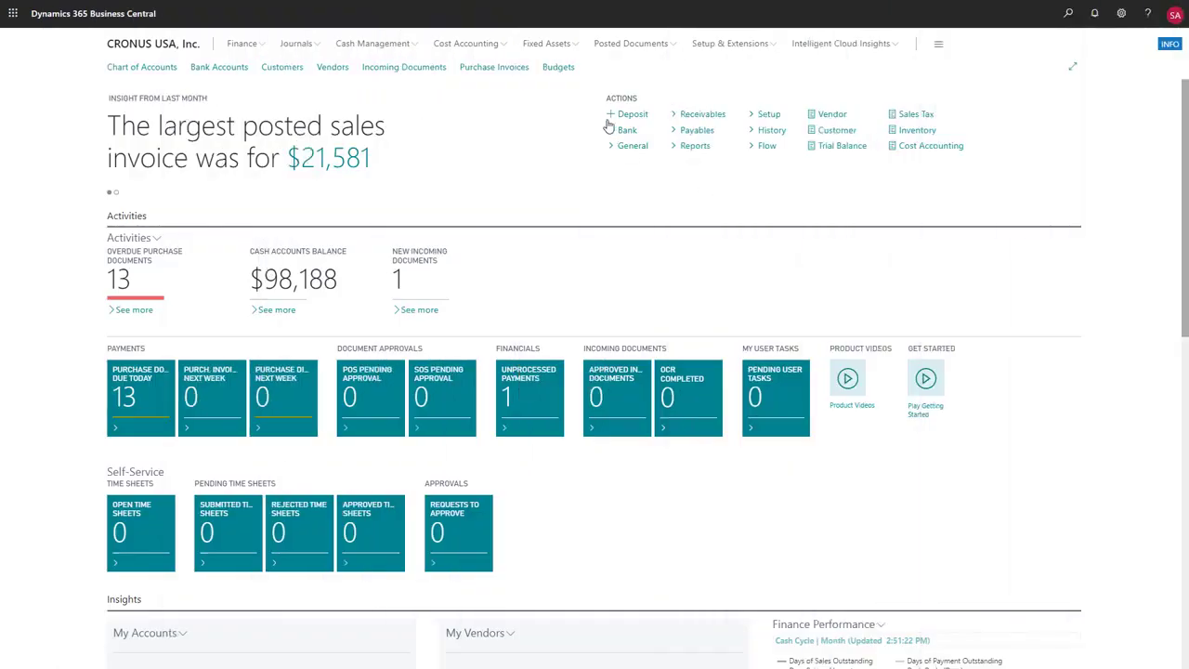
# - Search for "fixed assets" and open the Fixed Asset Setup page
pyautogui.click(576, 50)
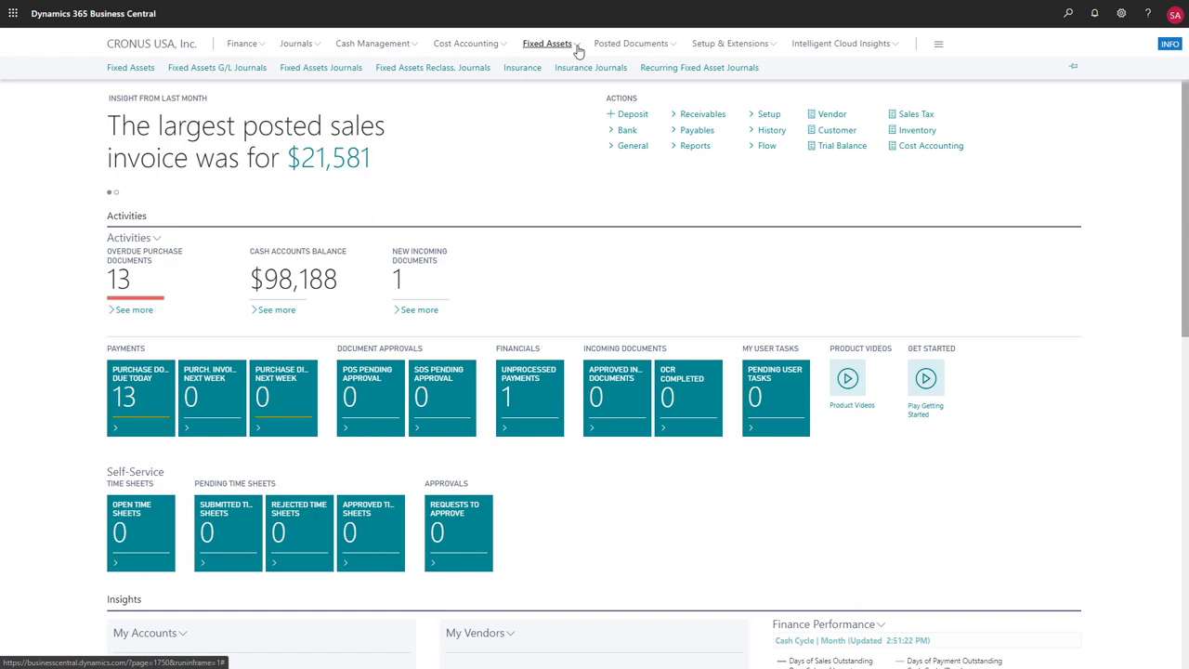
pyautogui.click(1068, 14)
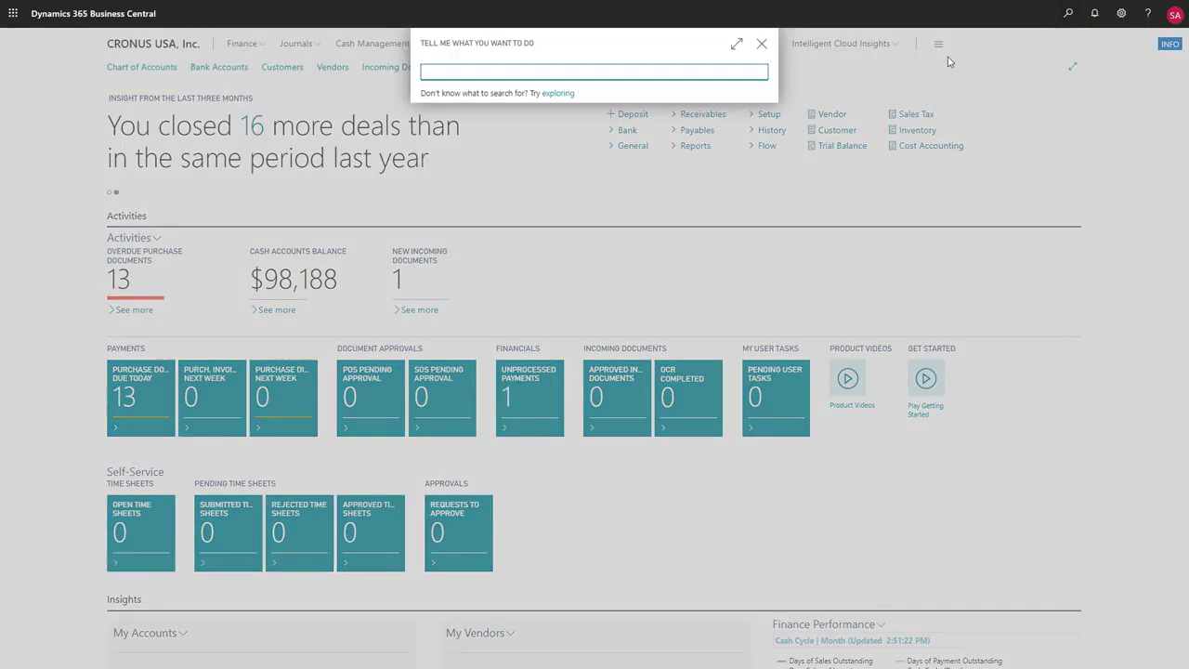
pyautogui.write('fixed assets')
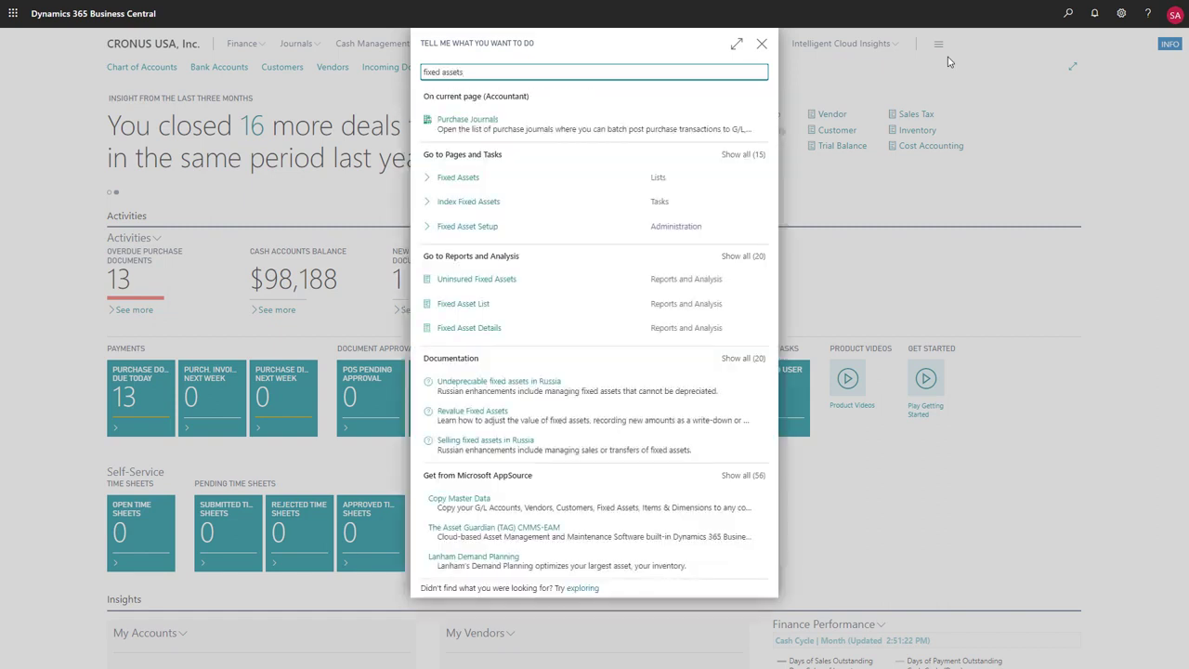
pyautogui.click(748, 157)
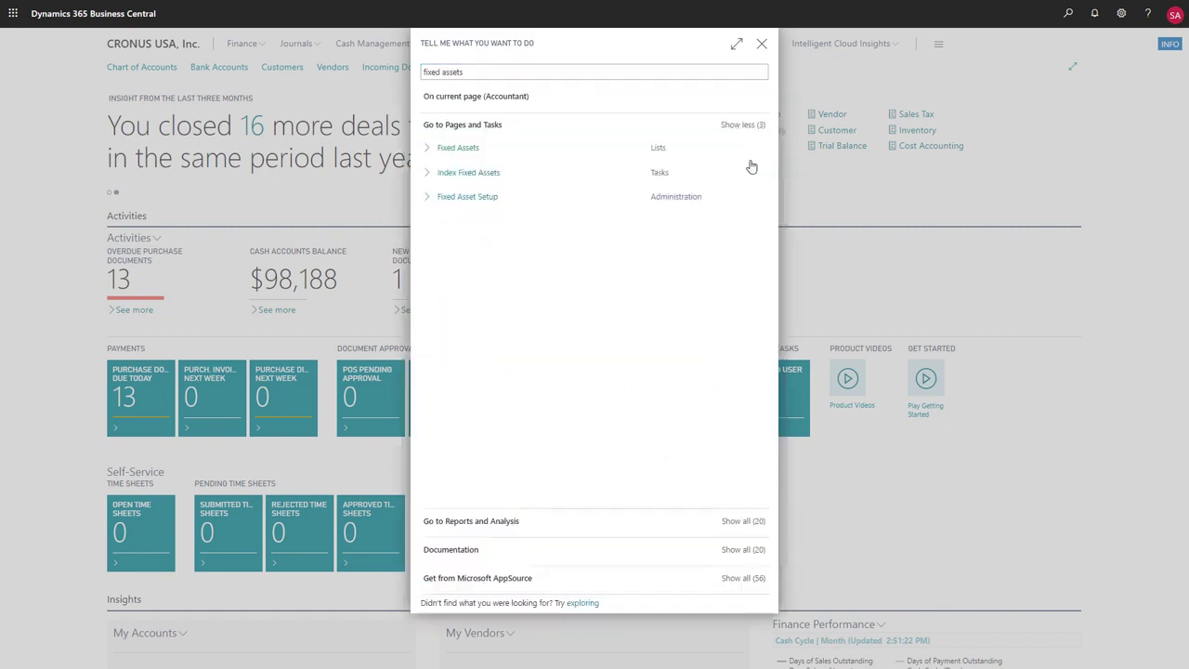
pyautogui.click(485, 197)
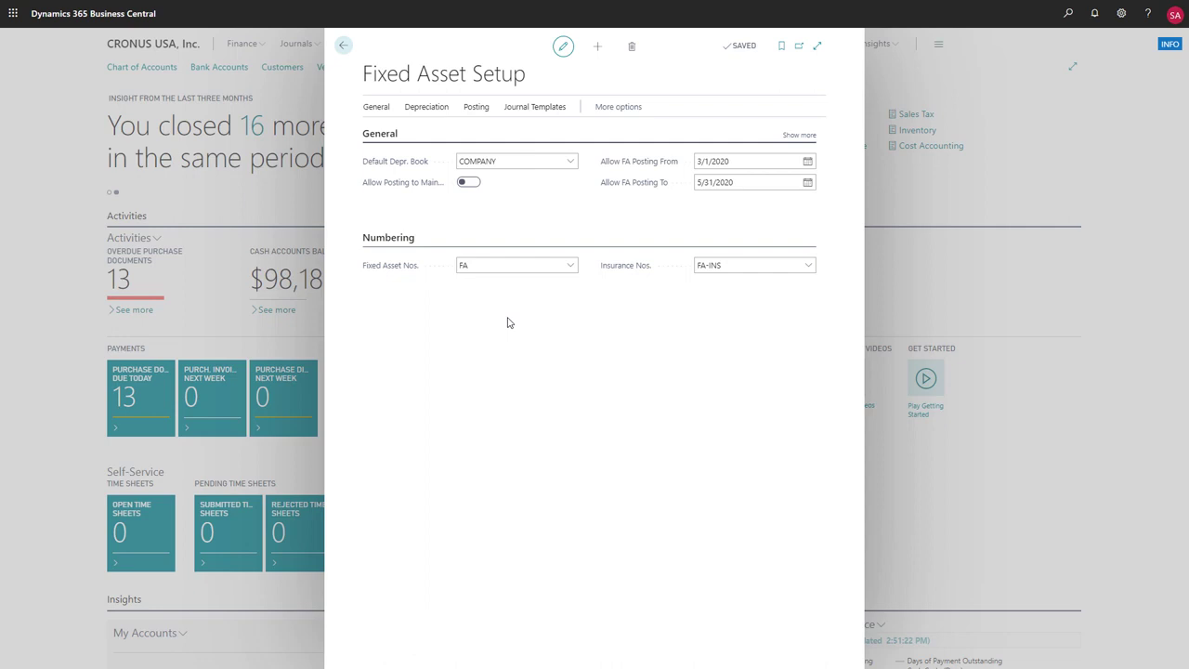
# - Look over the journal template and general setup options, and review the FA Subclasses list with its class codes and default posting groups
pyautogui.click(534, 107)
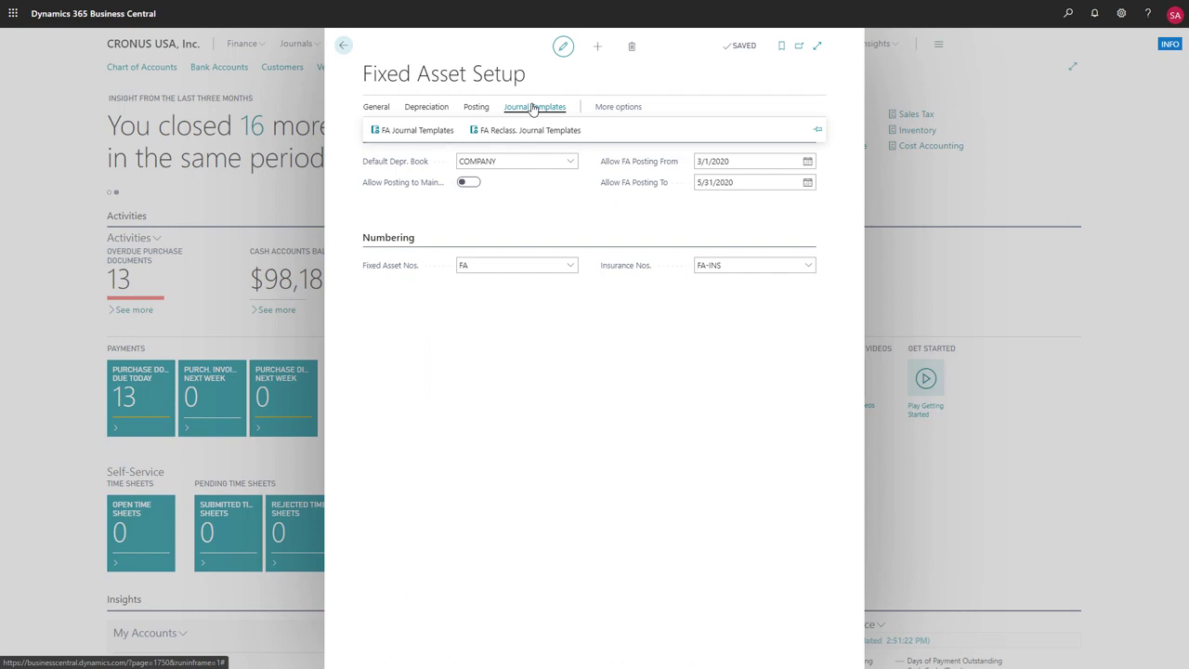
pyautogui.click(375, 108)
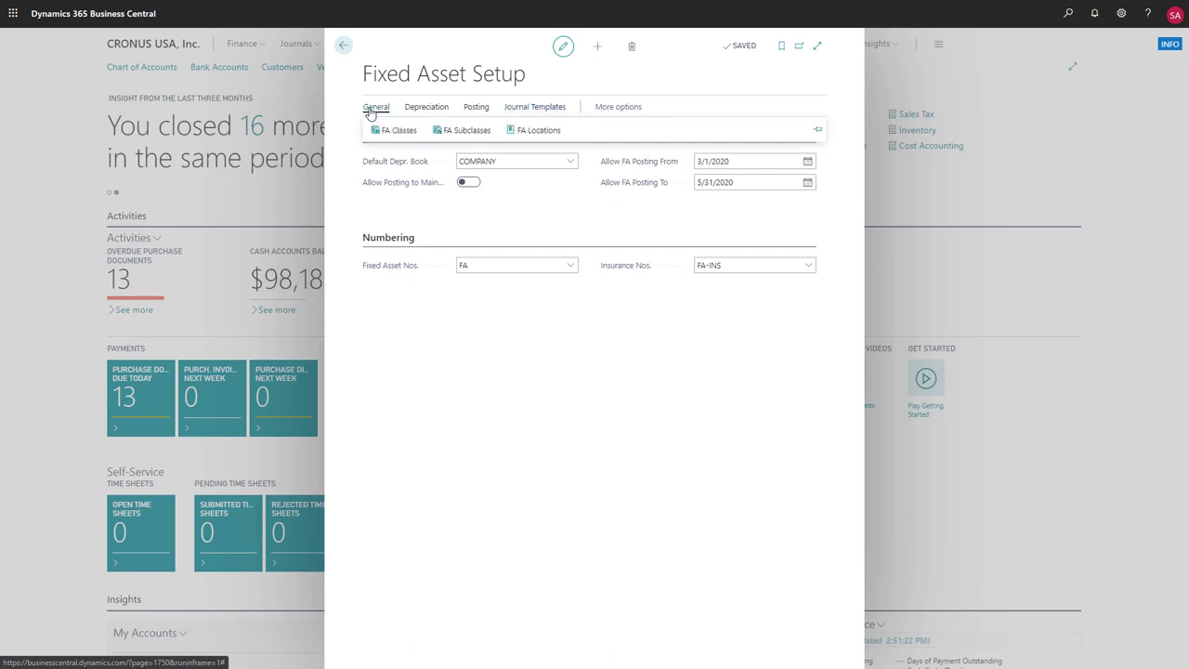
pyautogui.click(463, 135)
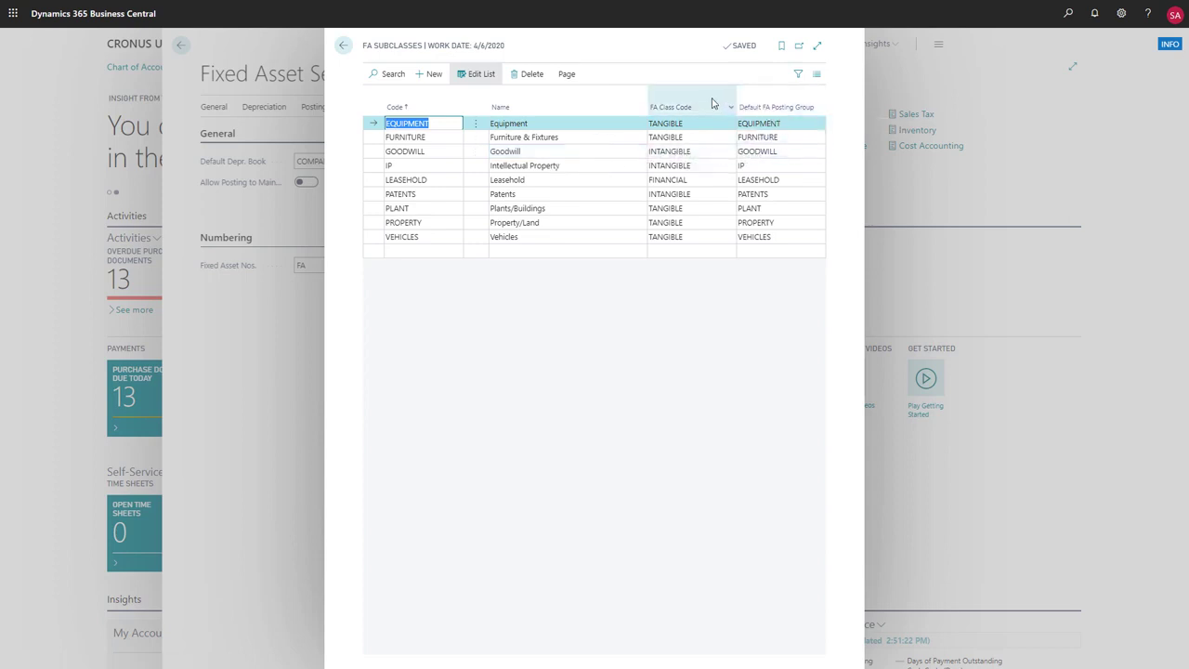
pyautogui.moveTo(715, 89)
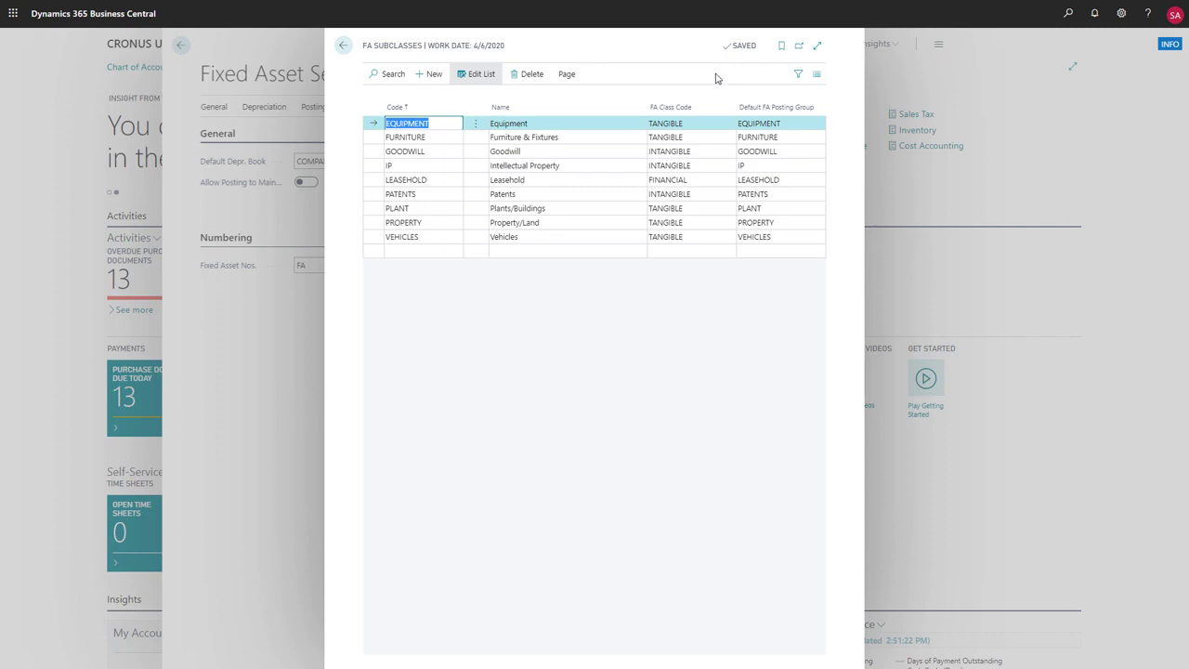
pyautogui.click(343, 47)
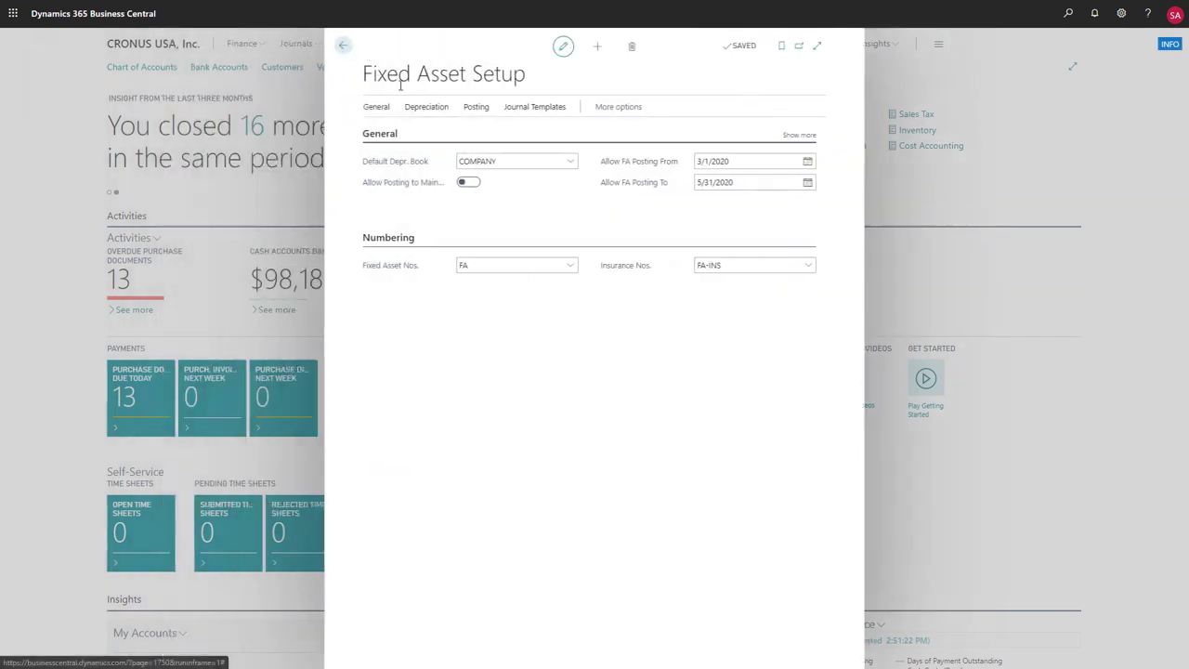
# - Review the G/L accounts assigned in the FA Posting Groups list, and return to the home page
pyautogui.click(478, 113)
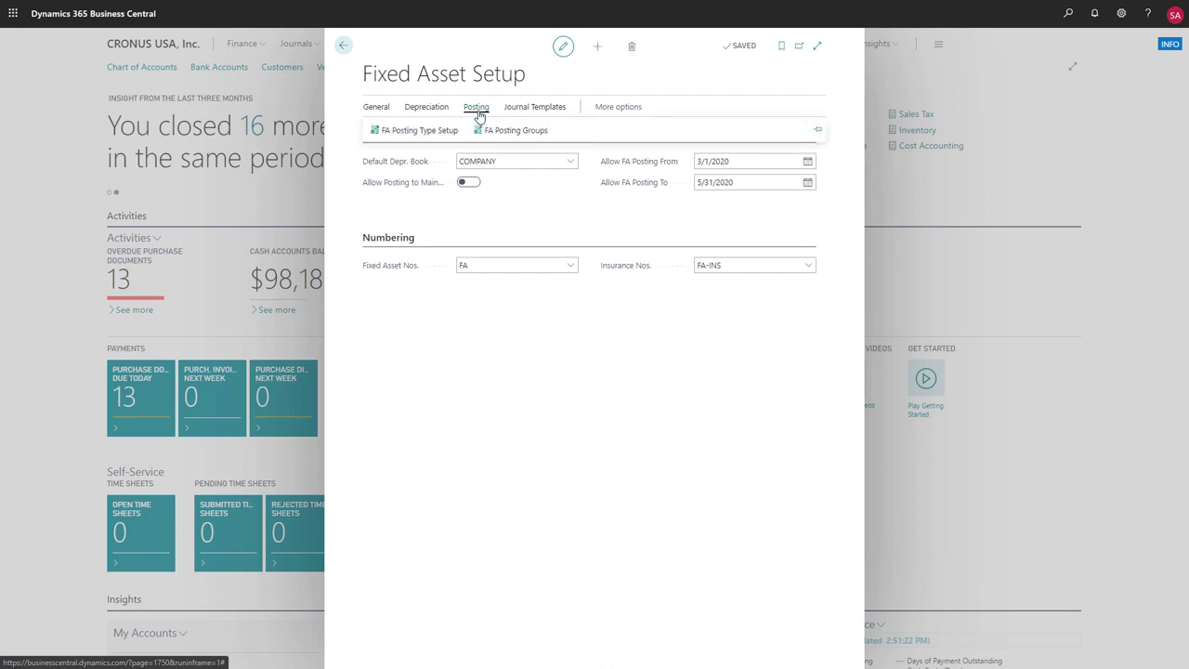
pyautogui.click(489, 131)
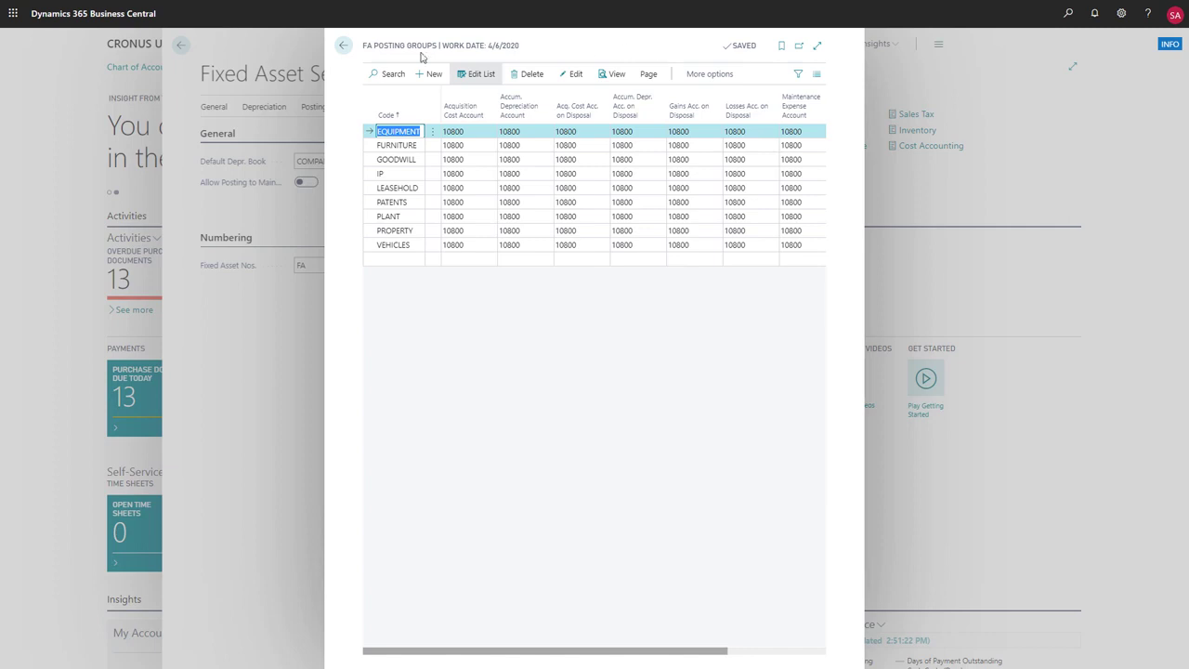
pyautogui.click(342, 45)
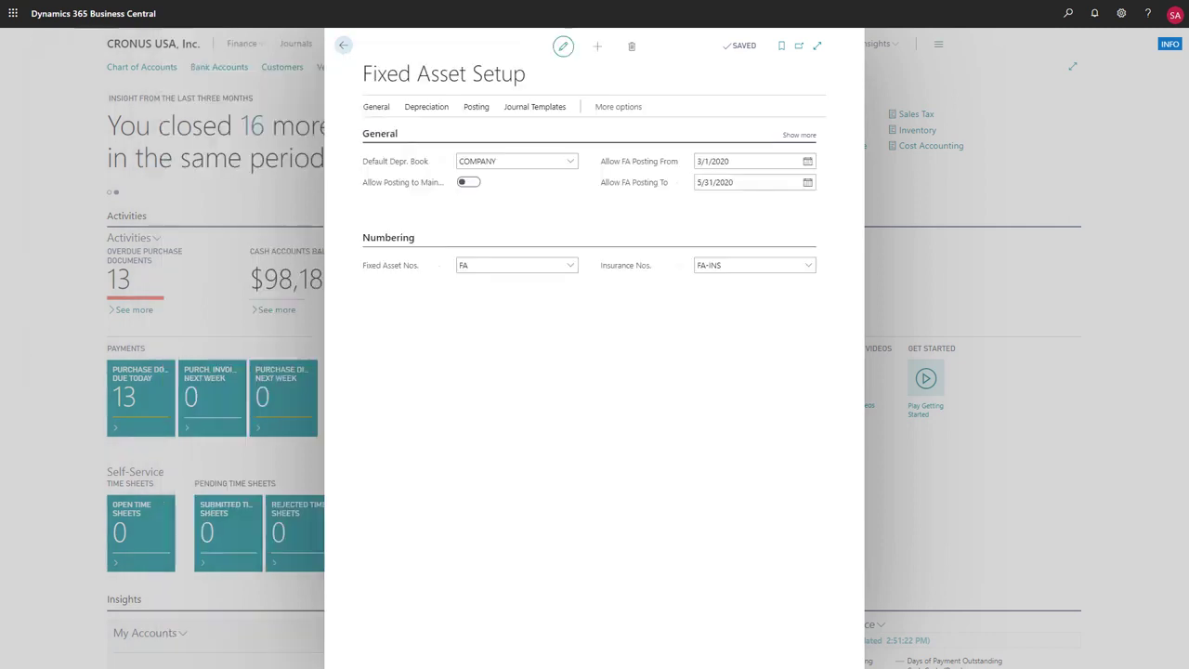
pyautogui.click(343, 46)
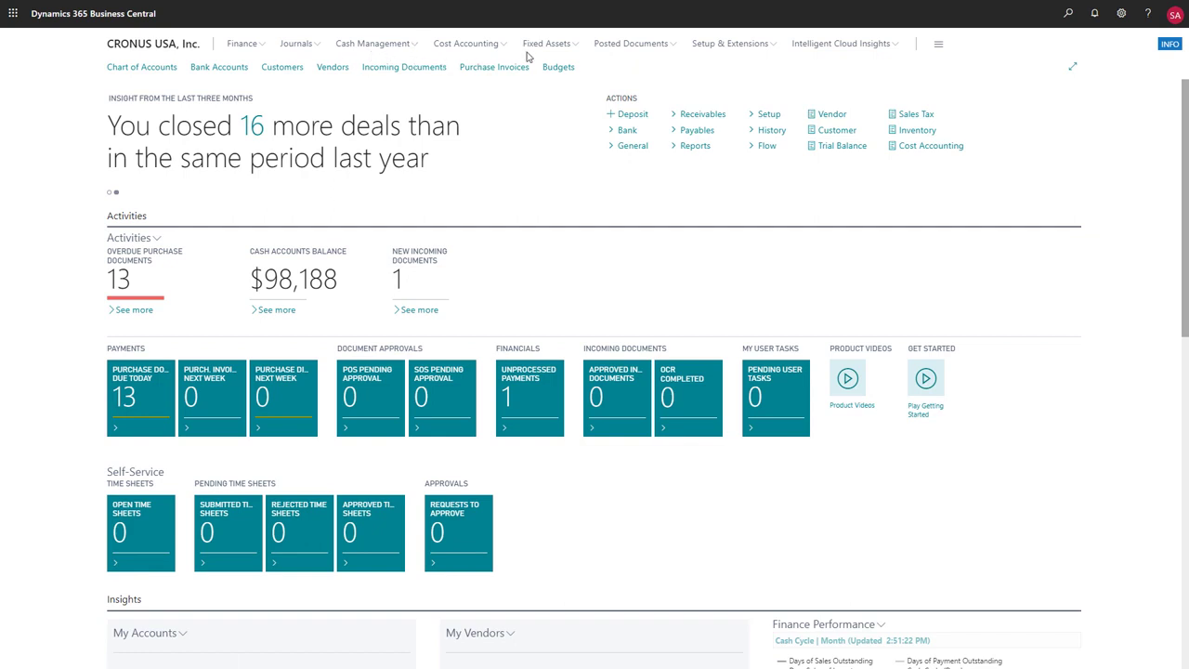
# - Create a new fixed asset with description Delivery Van, subclass code VEHICLES and serial number YY-202
pyautogui.click(562, 46)
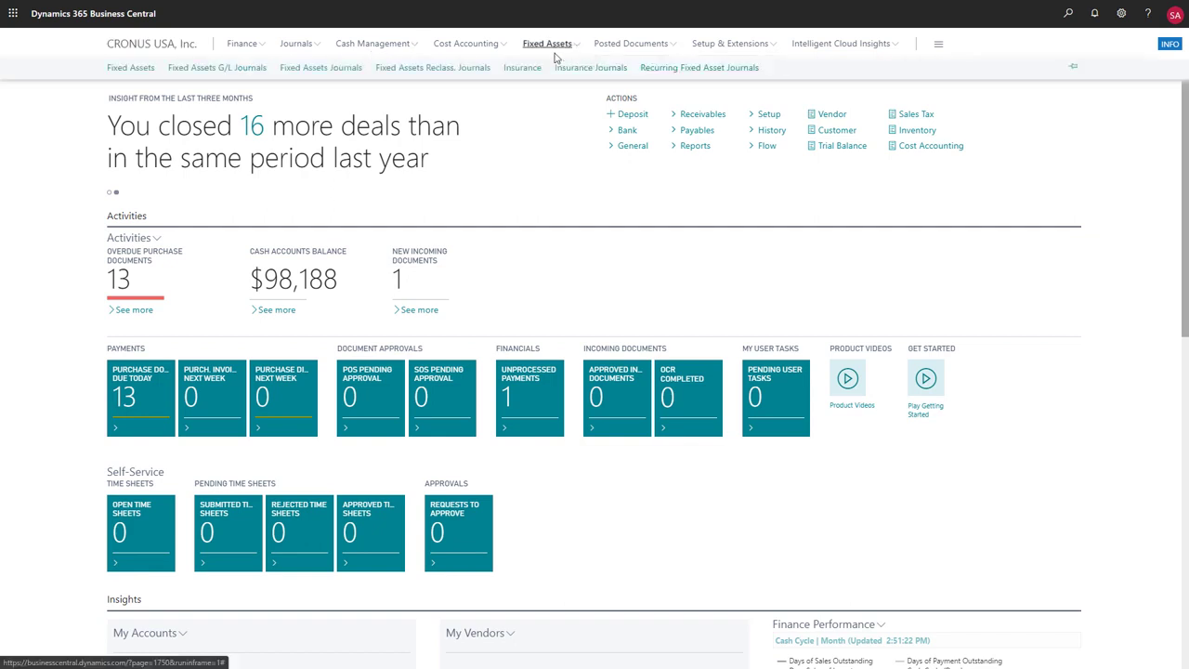
pyautogui.click(131, 68)
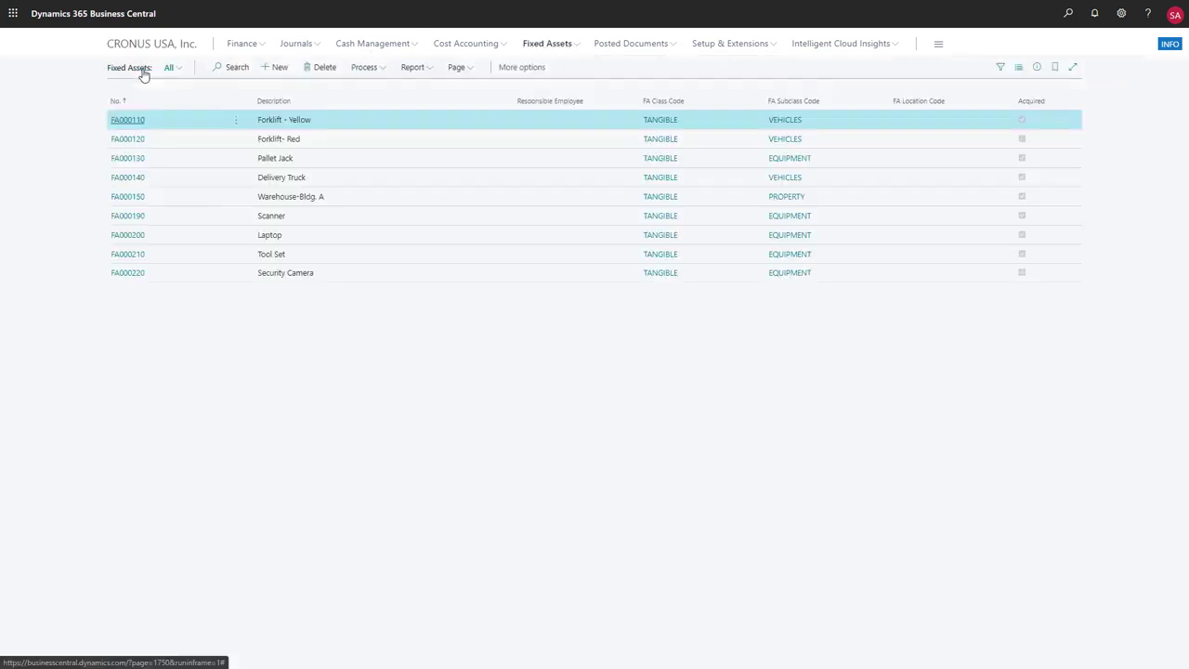
pyautogui.click(276, 73)
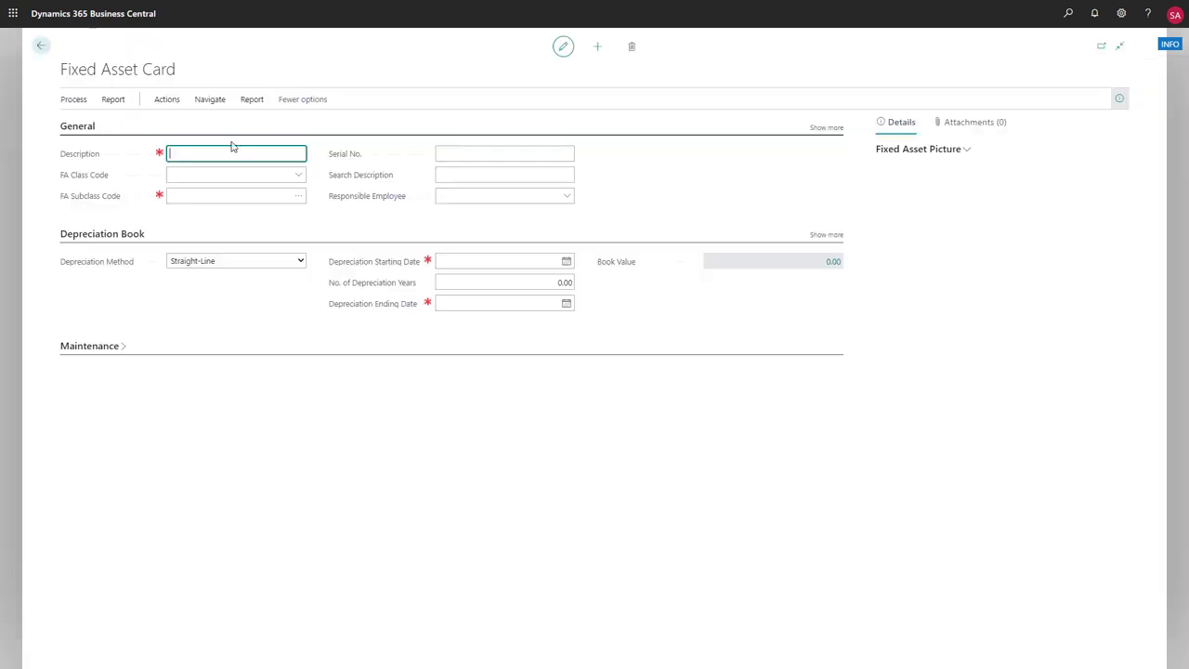
pyautogui.write('Delivery Van')
pyautogui.click(298, 195)
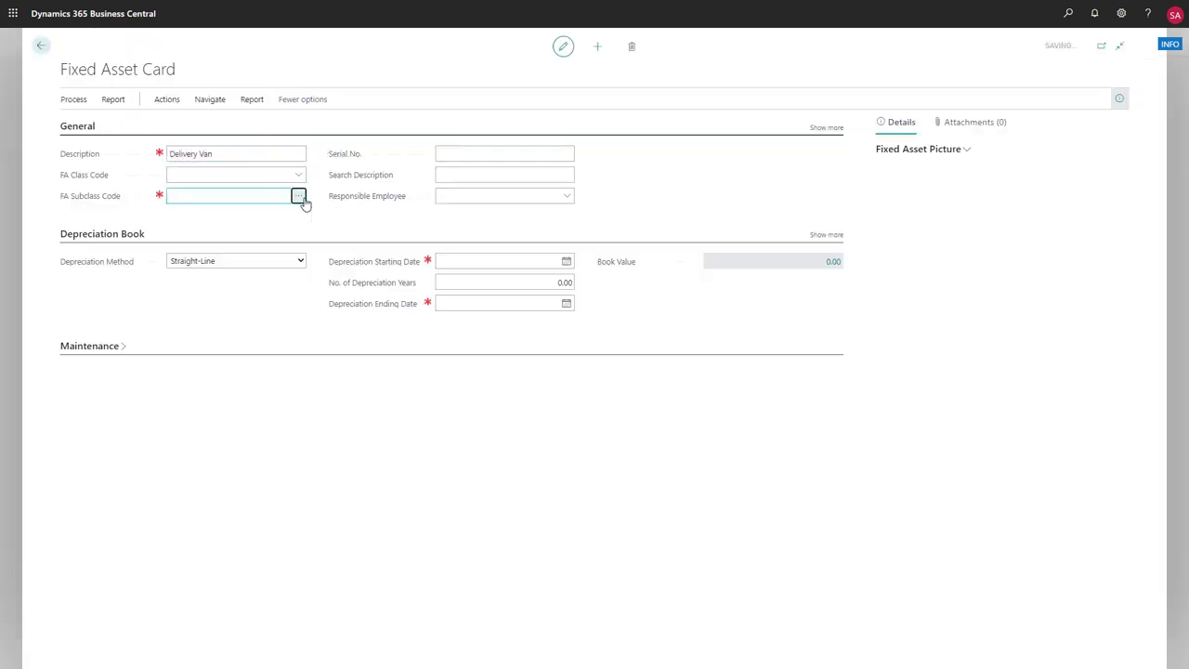
pyautogui.click(369, 243)
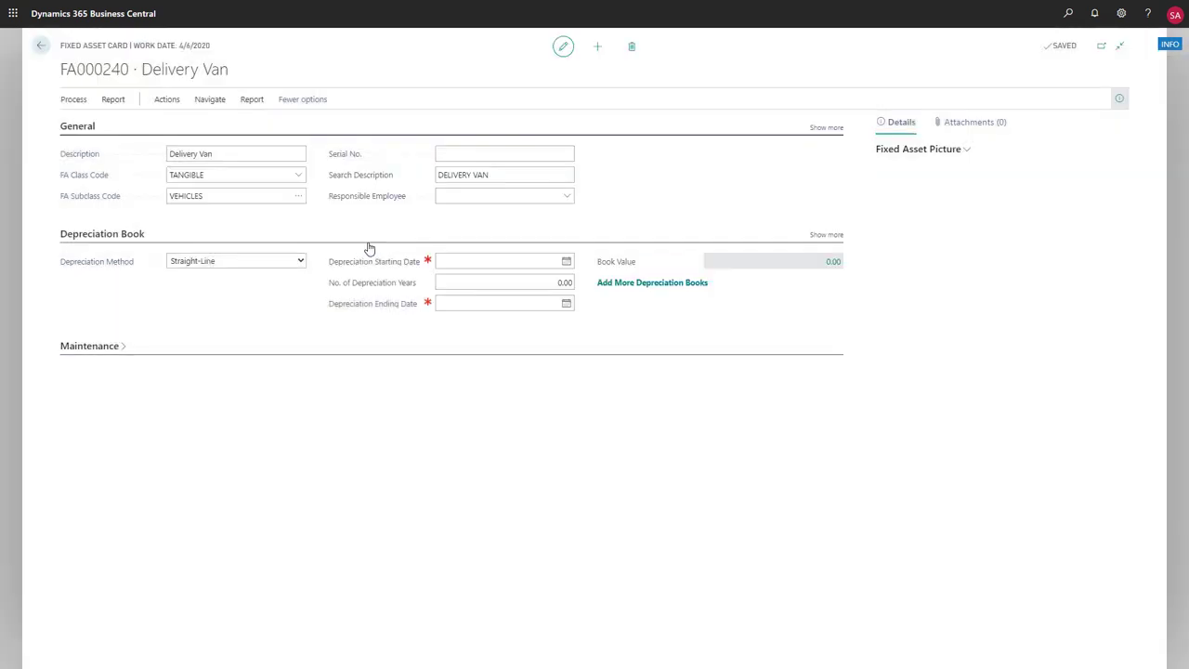
pyautogui.click(455, 153)
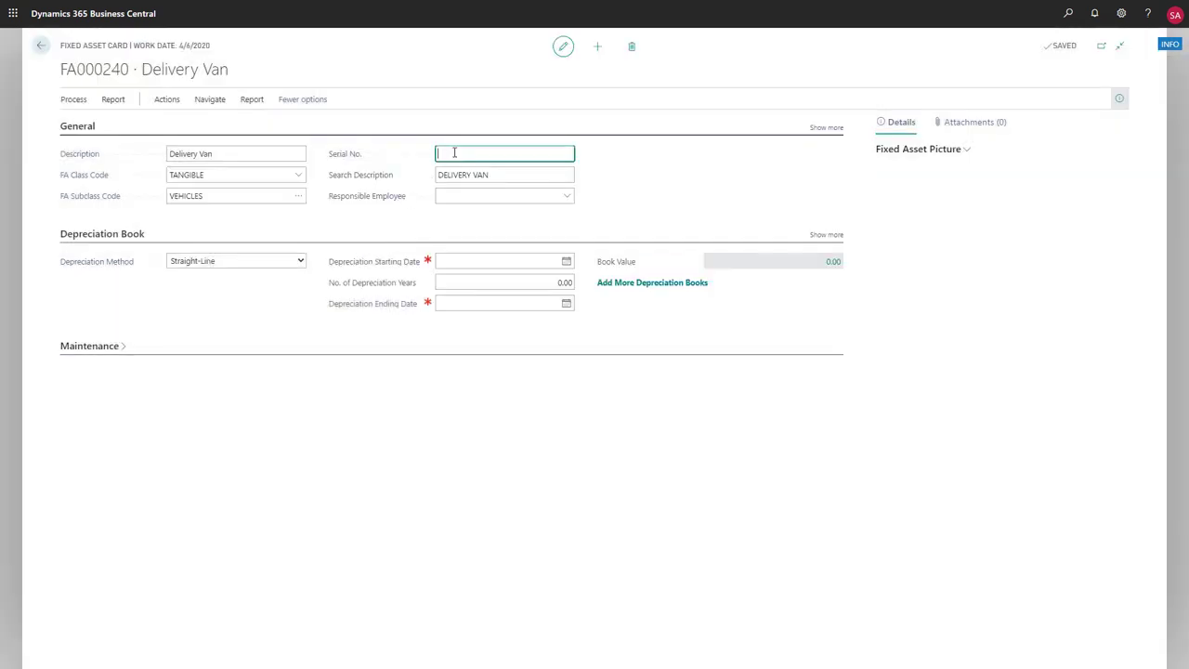
pyautogui.write('YY-202')
# - Set the van's depreciation starting date to 3/1/2020 over 5 years, keeping the Straight-Line method
pyautogui.click(566, 261)
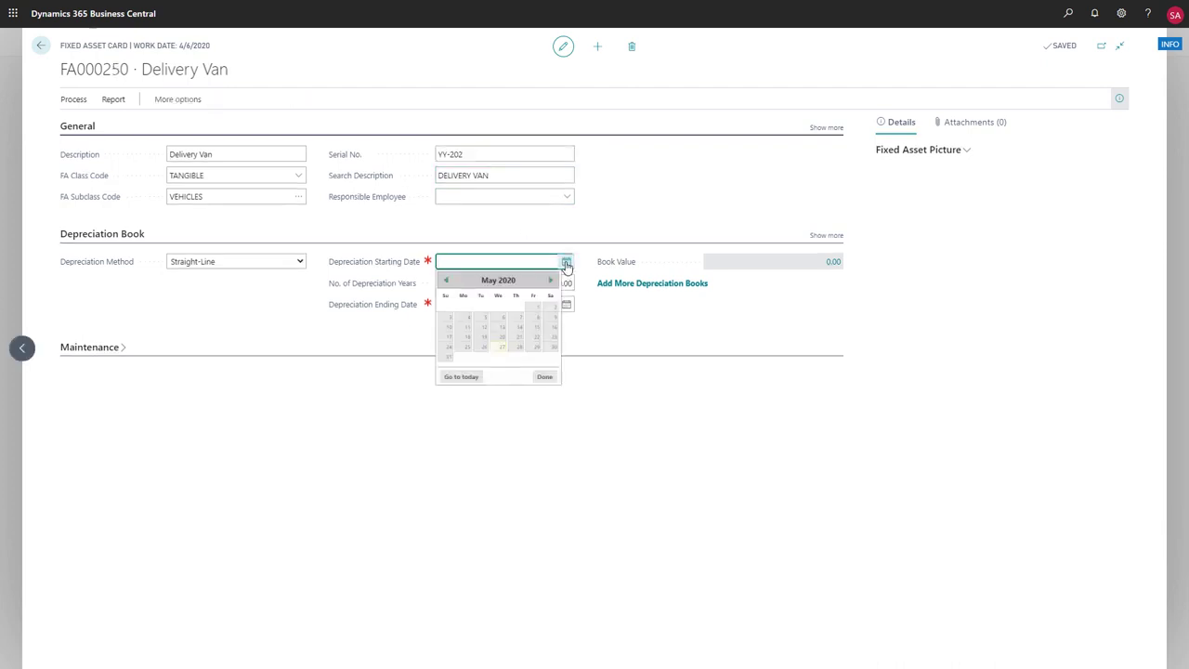
pyautogui.click(447, 281)
pyautogui.click(447, 283)
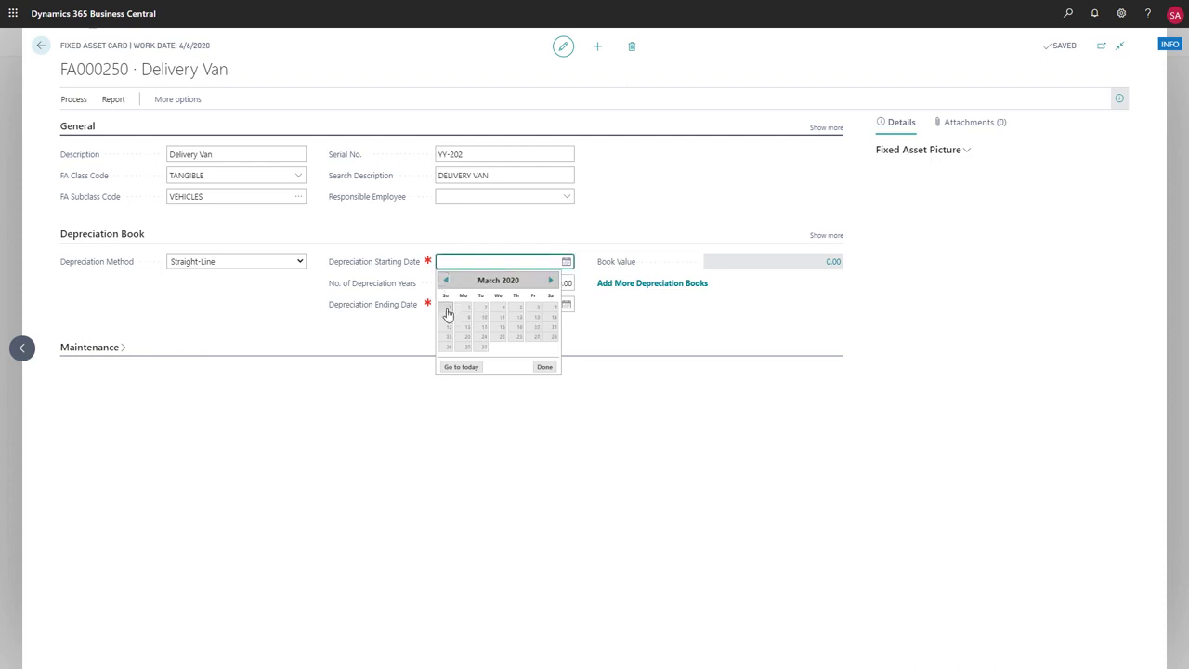
pyautogui.click(447, 313)
pyautogui.click(546, 284)
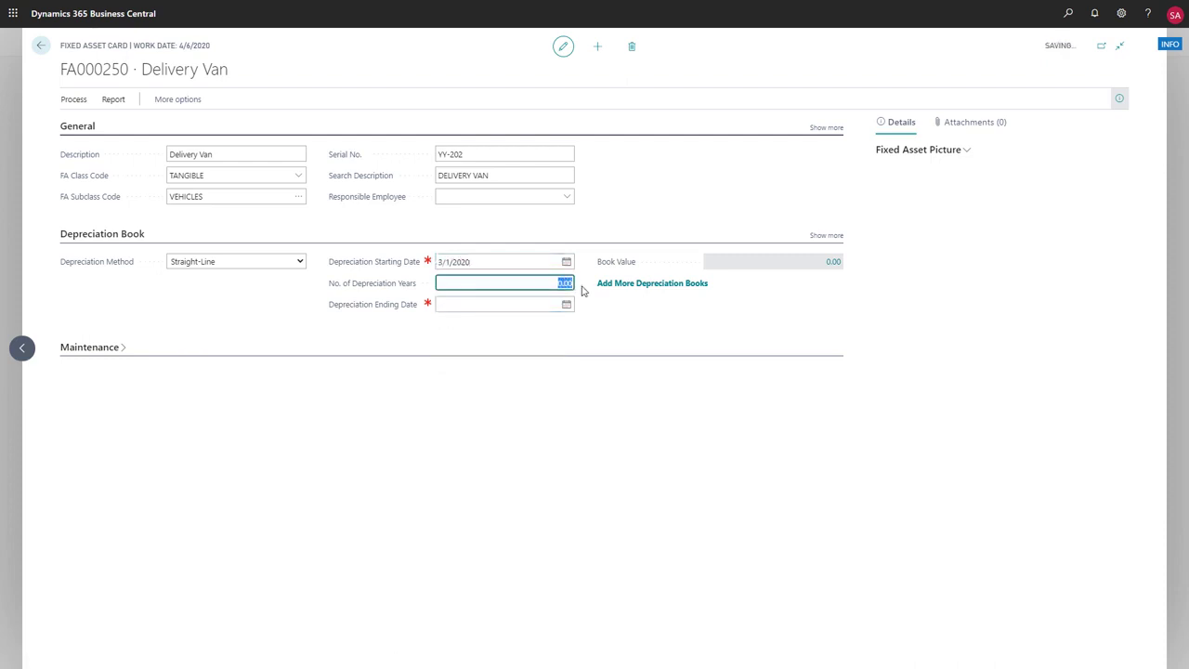
pyautogui.write('5')
pyautogui.click(551, 383)
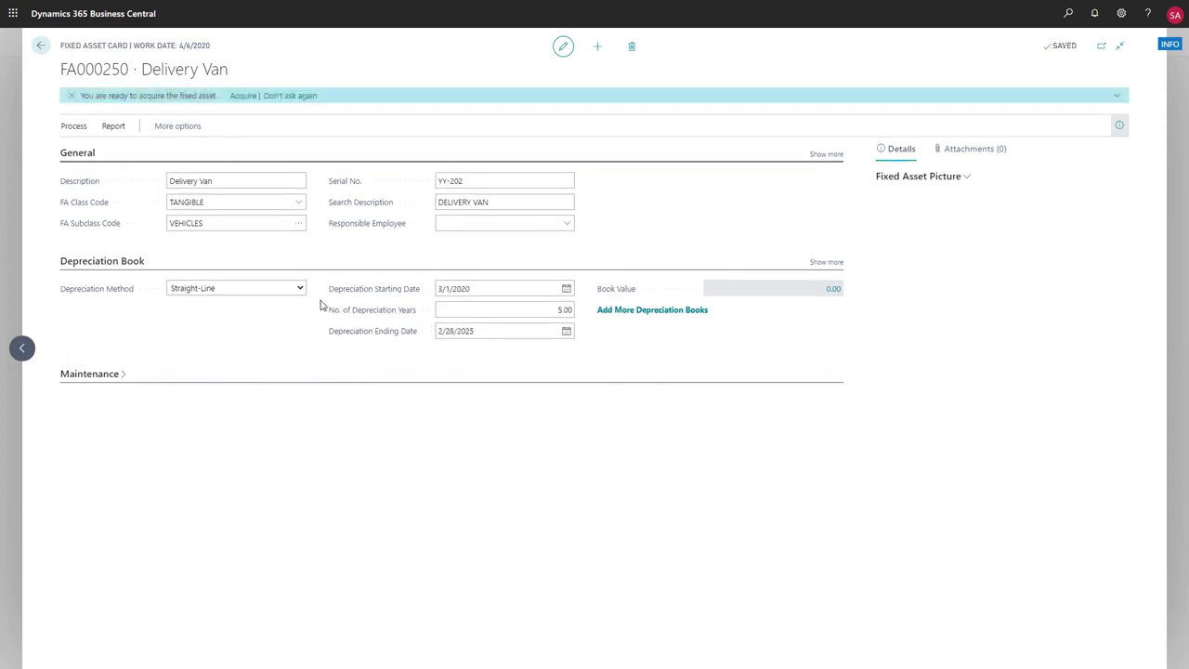
pyautogui.click(300, 289)
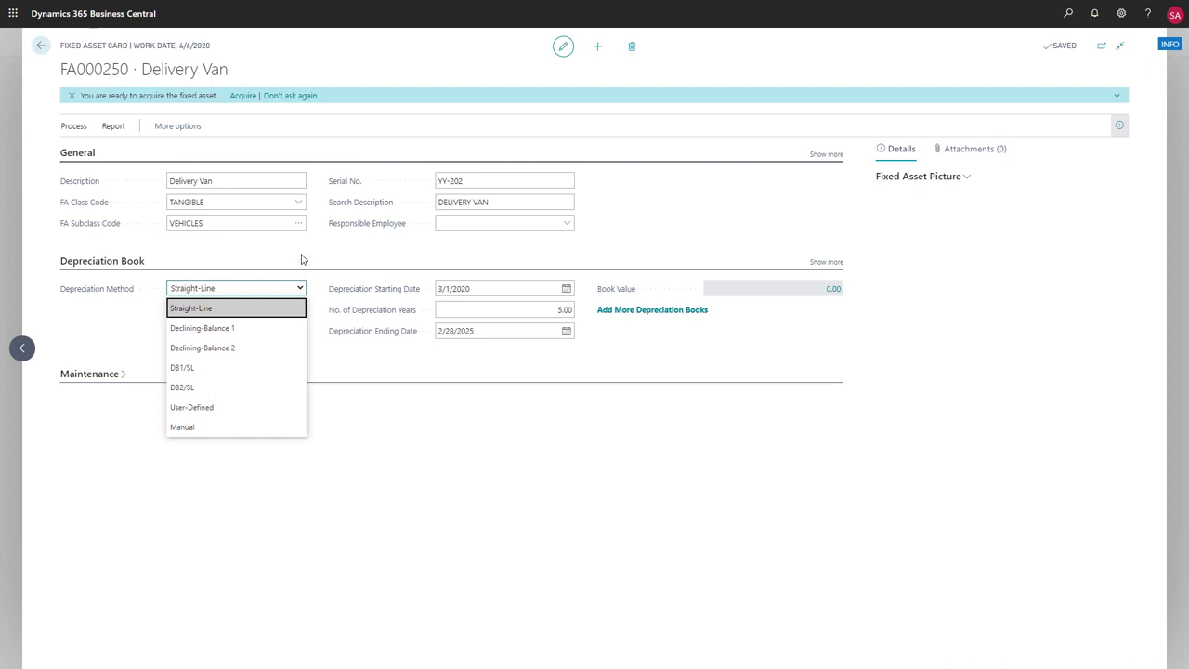
pyautogui.click(302, 258)
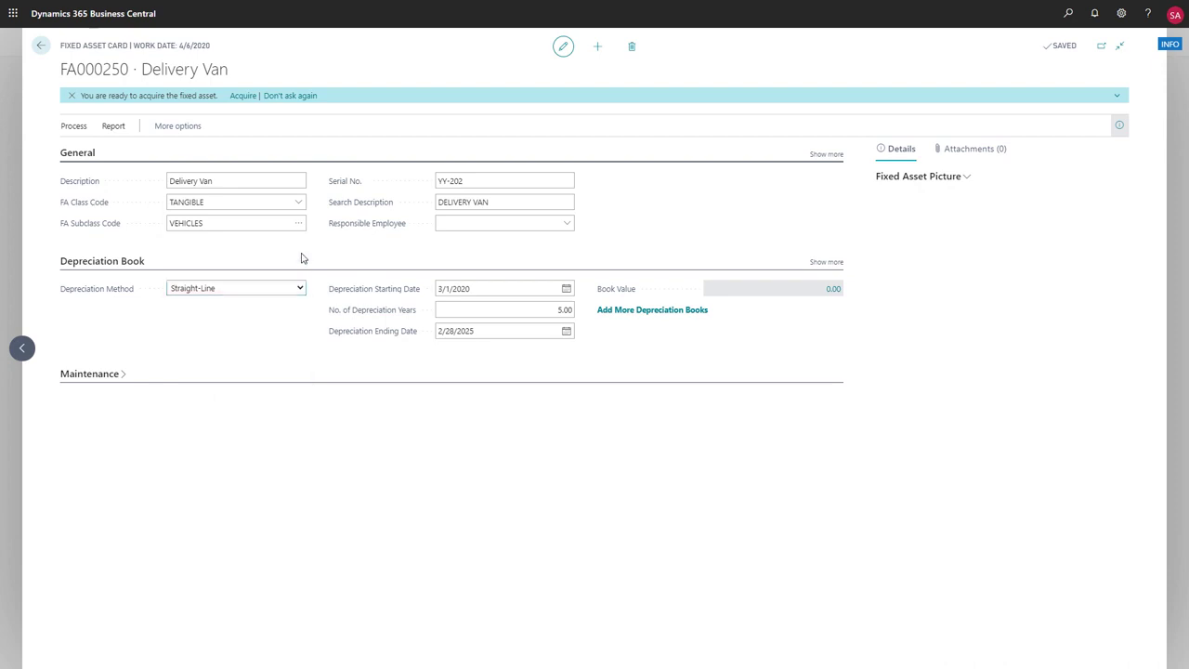
# - Start acquiring the Delivery Van with an acquisition cost including tax of 20,000.00 and an acquisition date of 3/1/2020
pyautogui.click(243, 95)
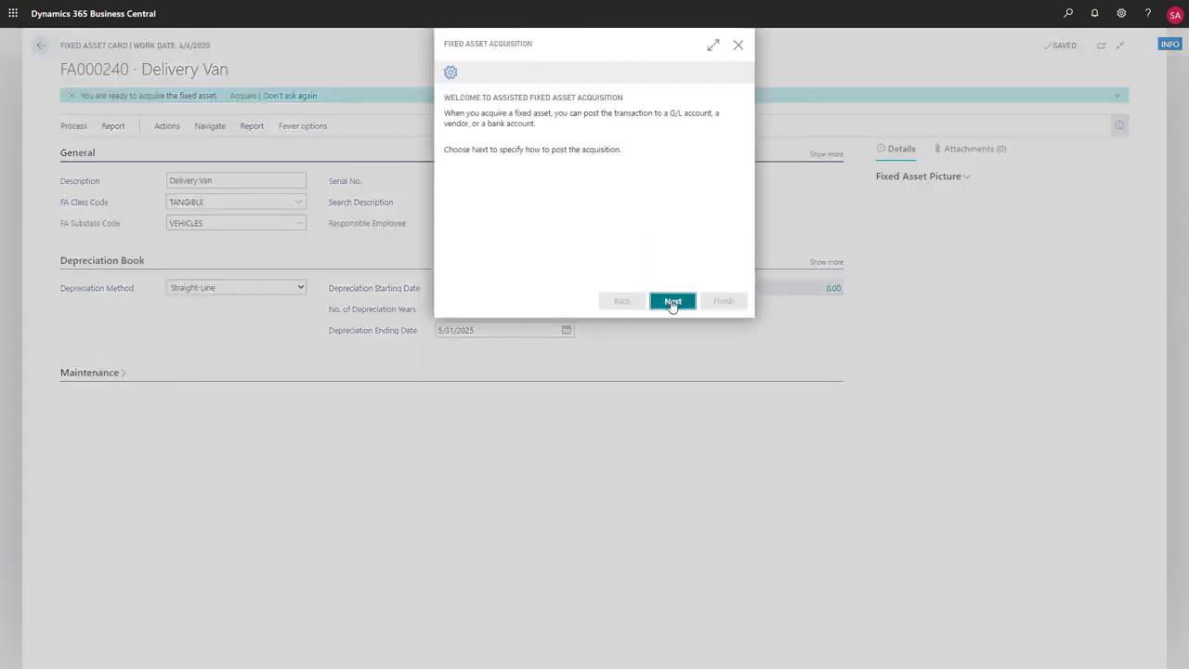
pyautogui.click(673, 303)
pyautogui.click(727, 116)
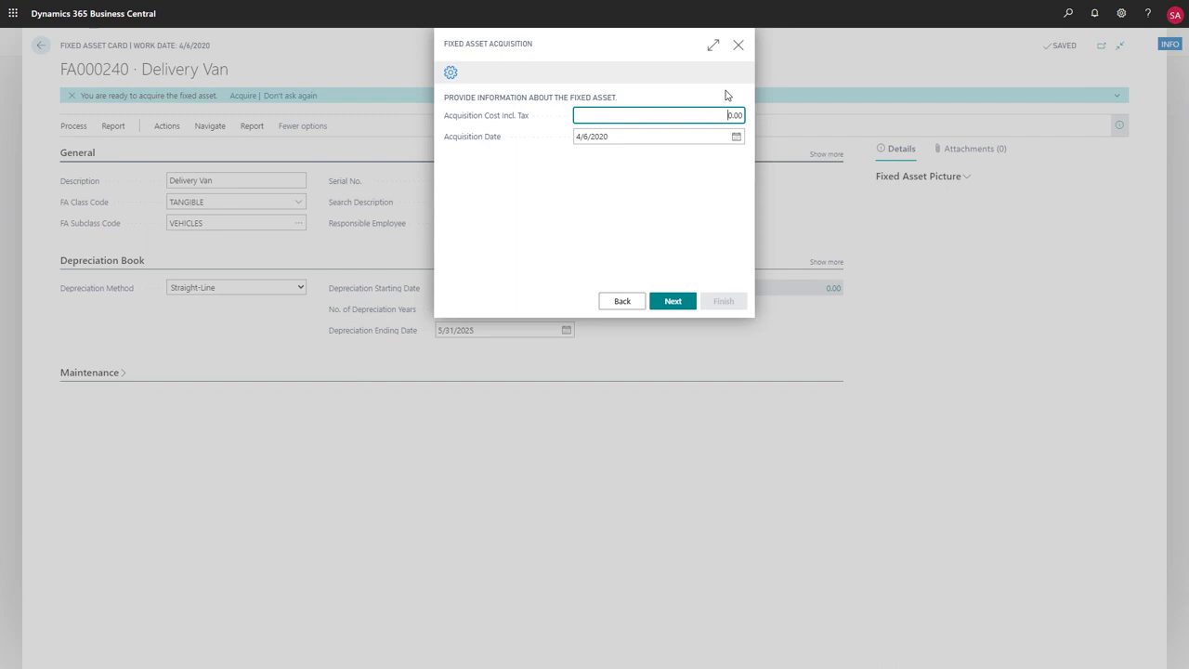
pyautogui.write('20,0')
pyautogui.write('0')
pyautogui.click(735, 137)
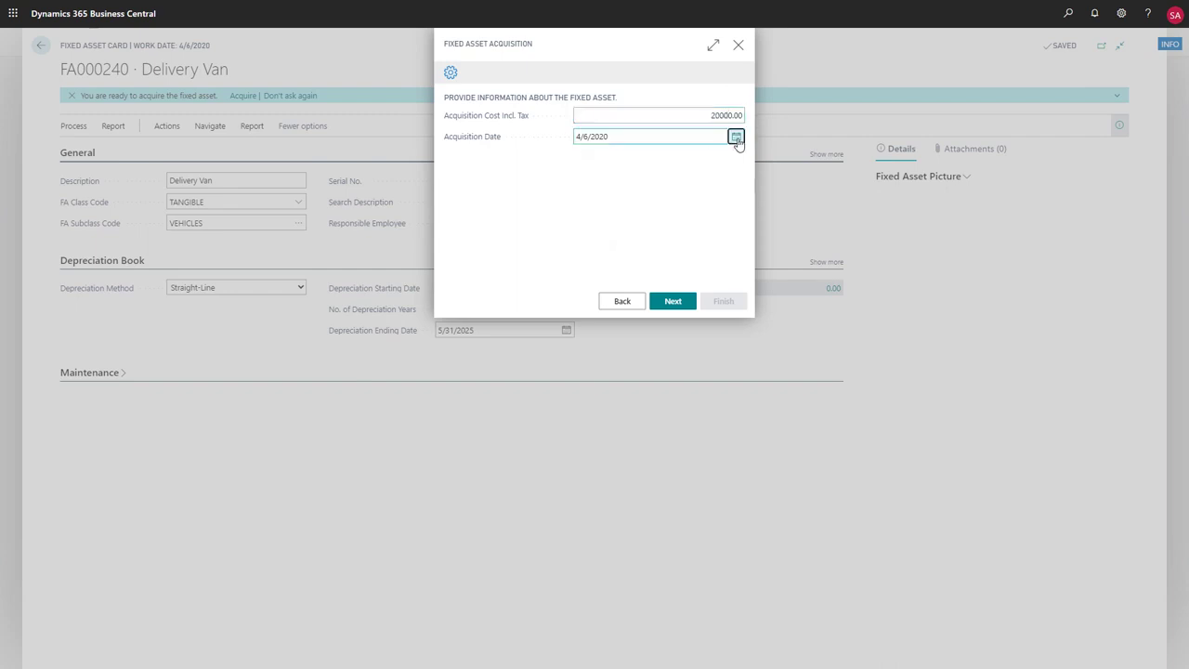
pyautogui.click(583, 154)
pyautogui.click(586, 182)
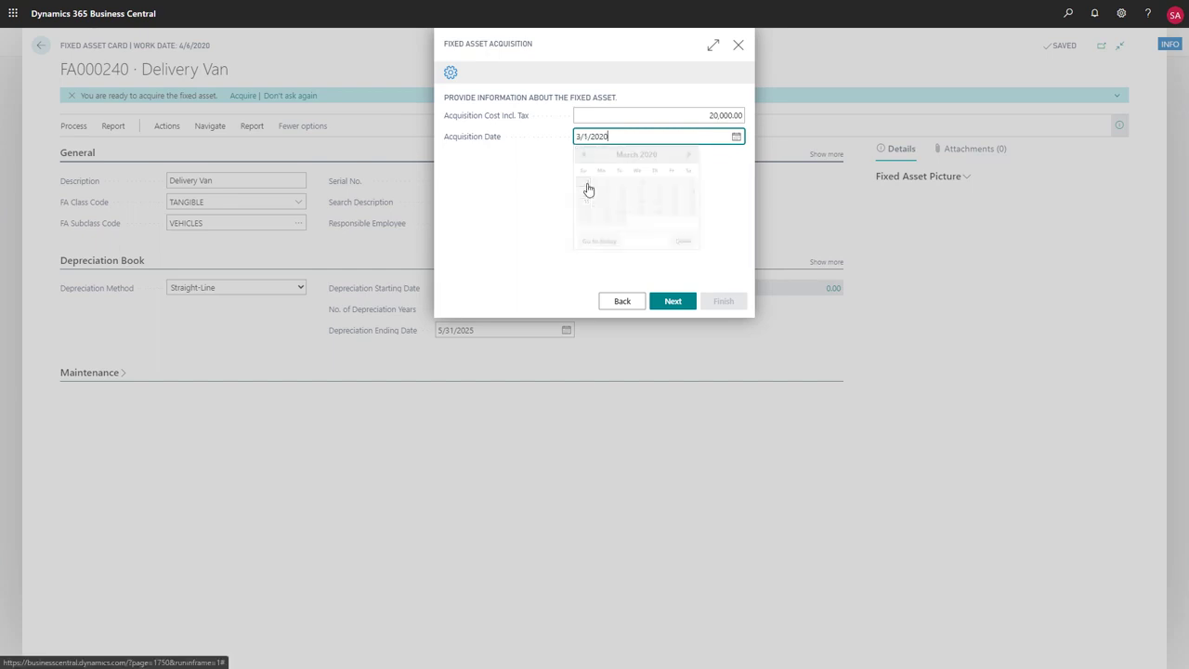
pyautogui.click(672, 301)
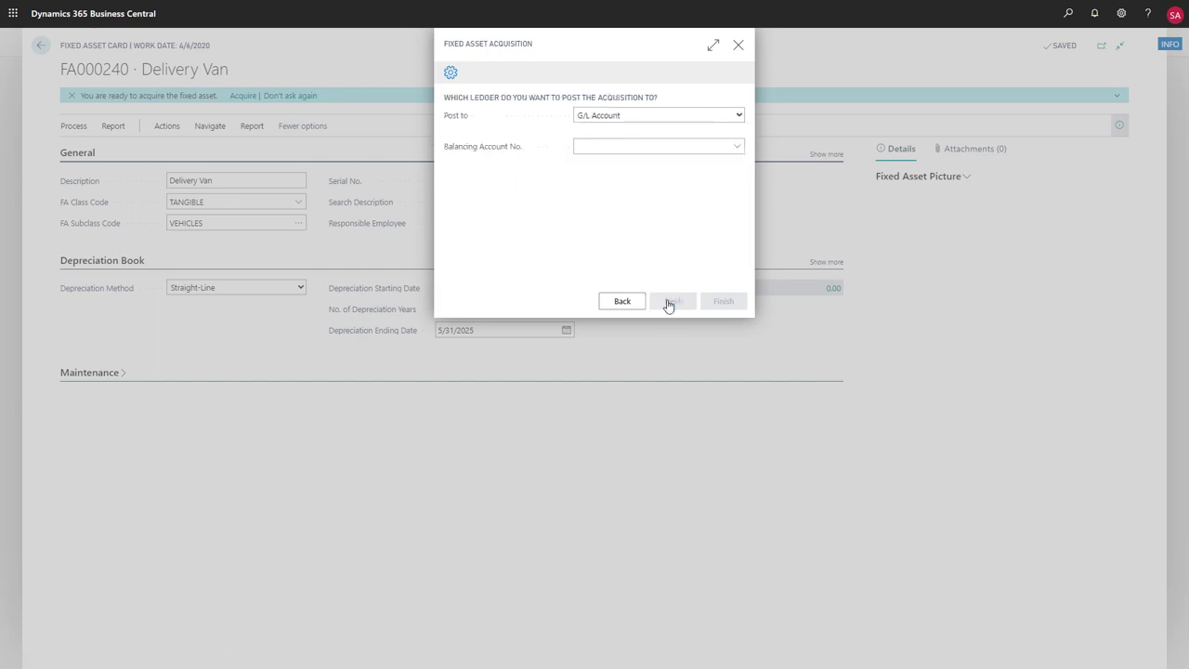
# - Post the acquisition to Vendor, select the vendor and enter 123456 as the external document number
pyautogui.click(740, 118)
pyautogui.click(694, 151)
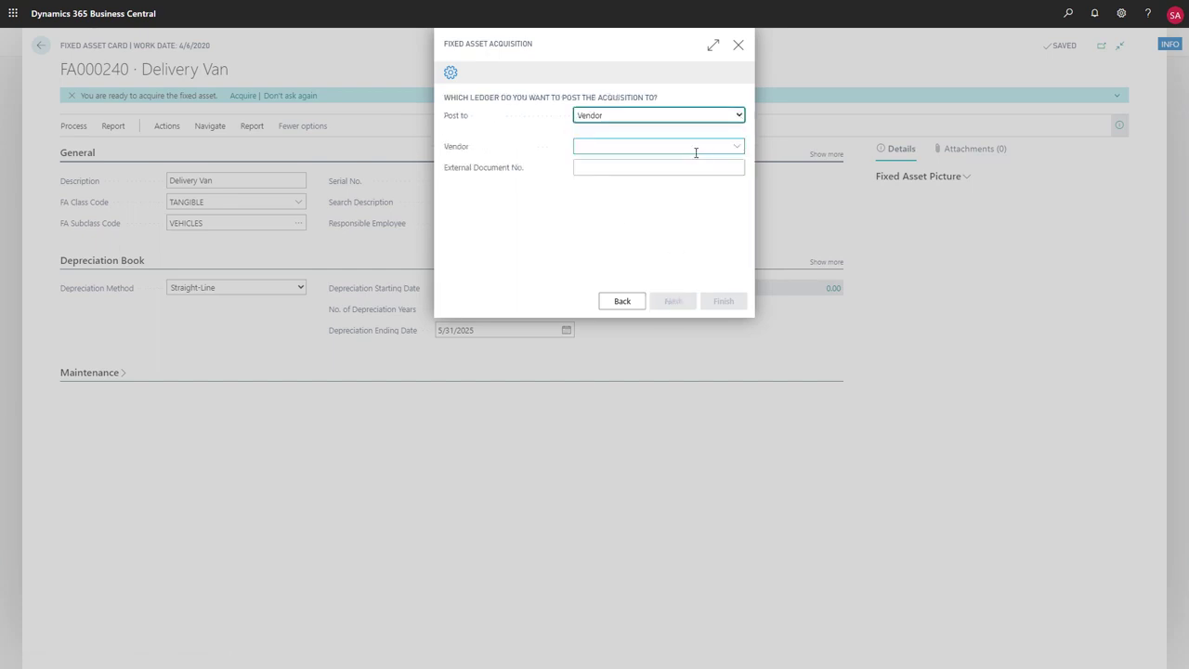
pyautogui.click(735, 149)
pyautogui.click(674, 193)
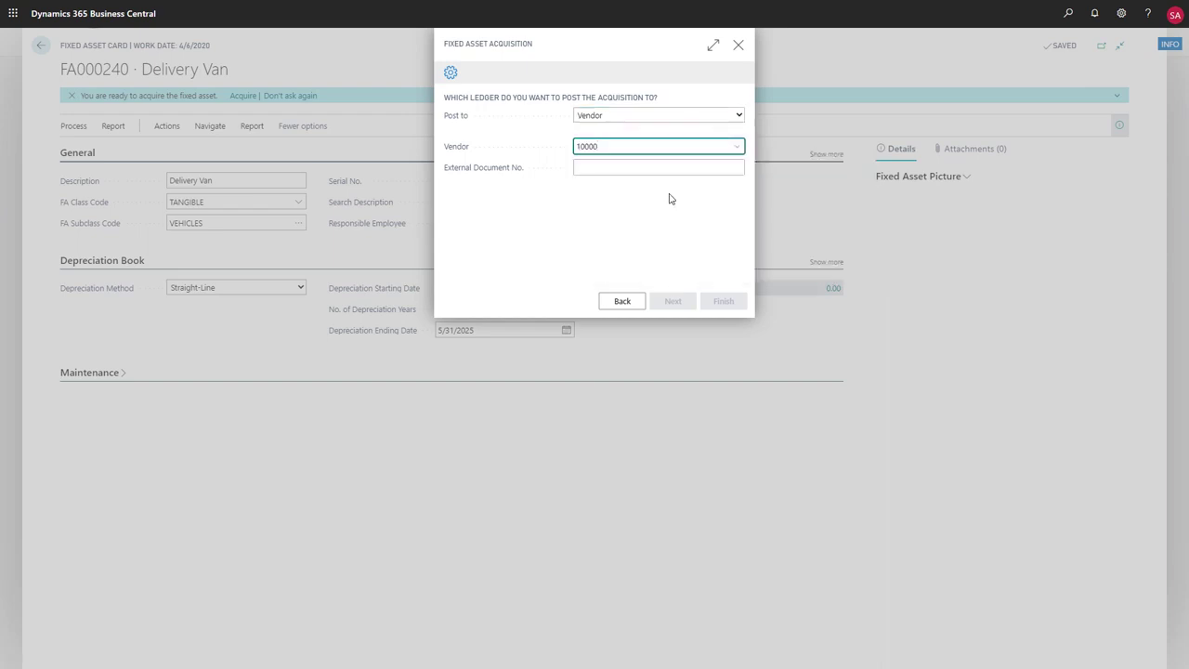
pyautogui.click(669, 169)
pyautogui.write('123456')
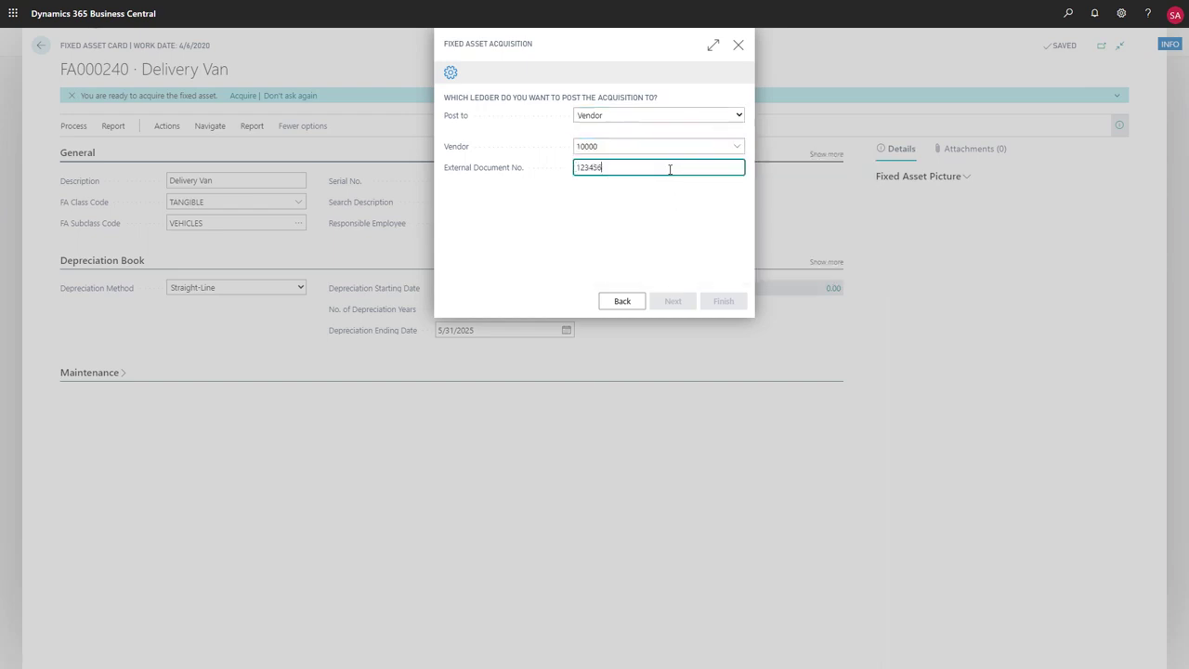
pyautogui.click(666, 228)
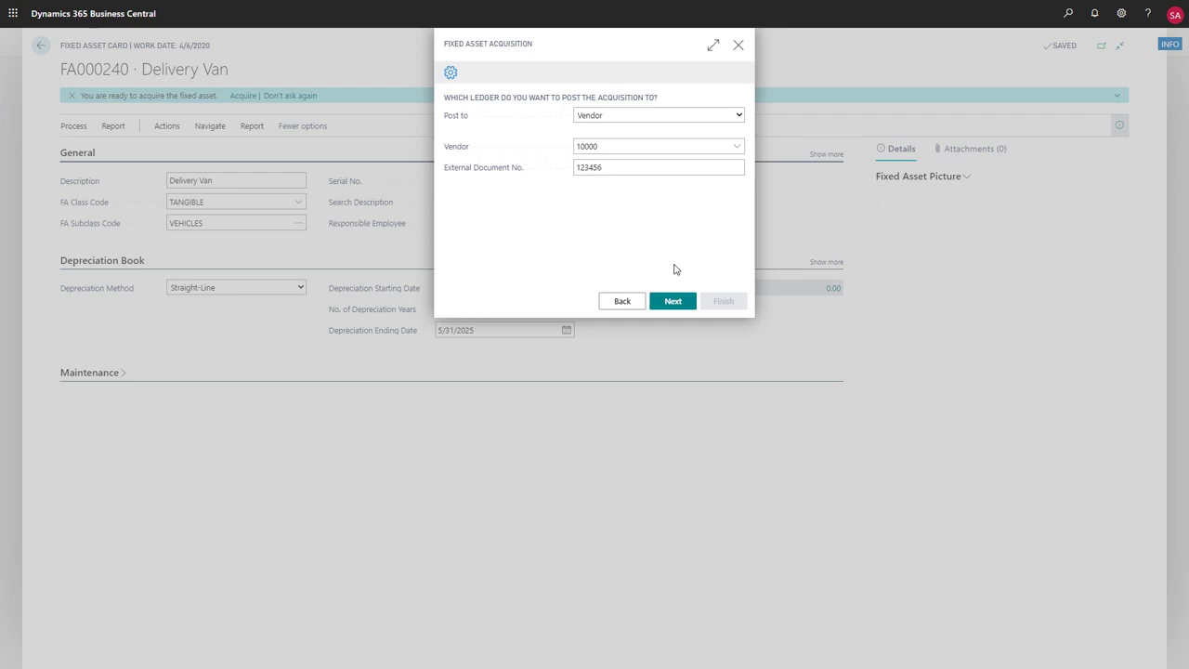
# - Finish the fixed asset acquisition and post the journal lines of the AUTOMATIC batch
pyautogui.click(675, 306)
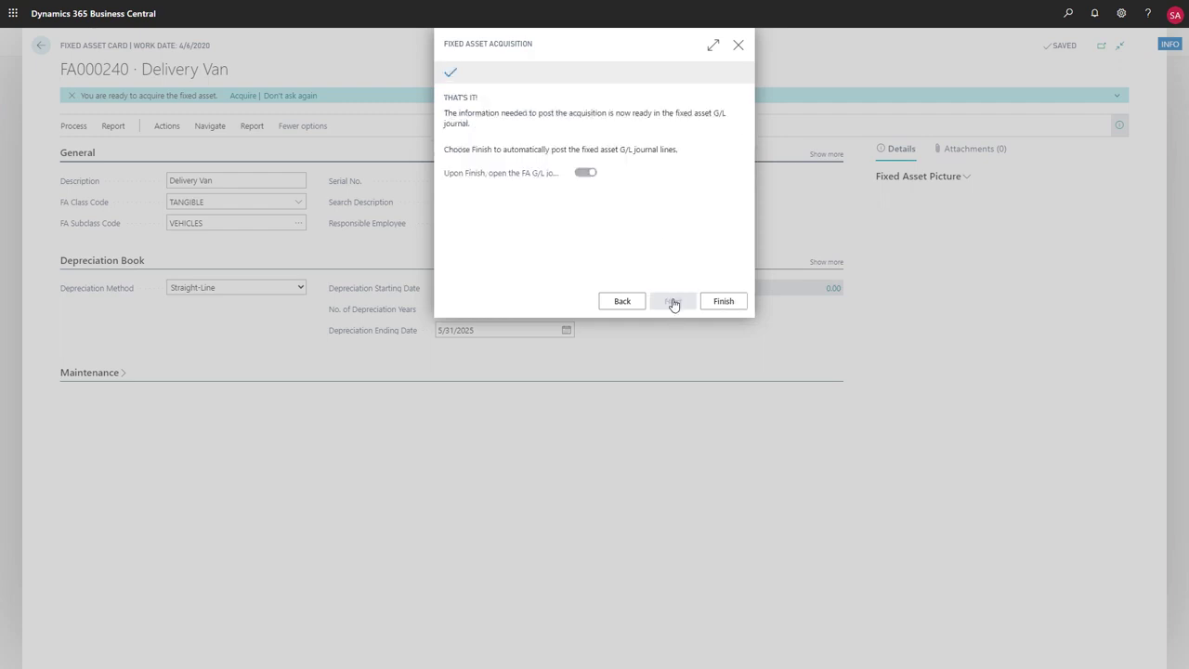
pyautogui.click(723, 303)
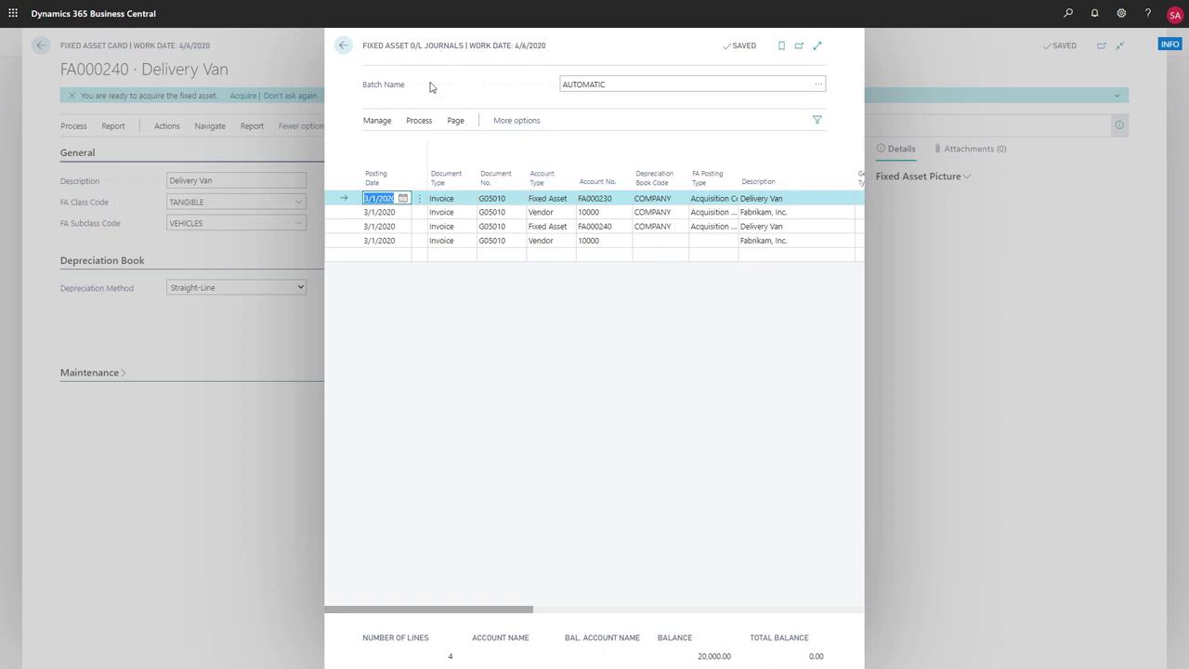
pyautogui.click(418, 120)
pyautogui.click(387, 145)
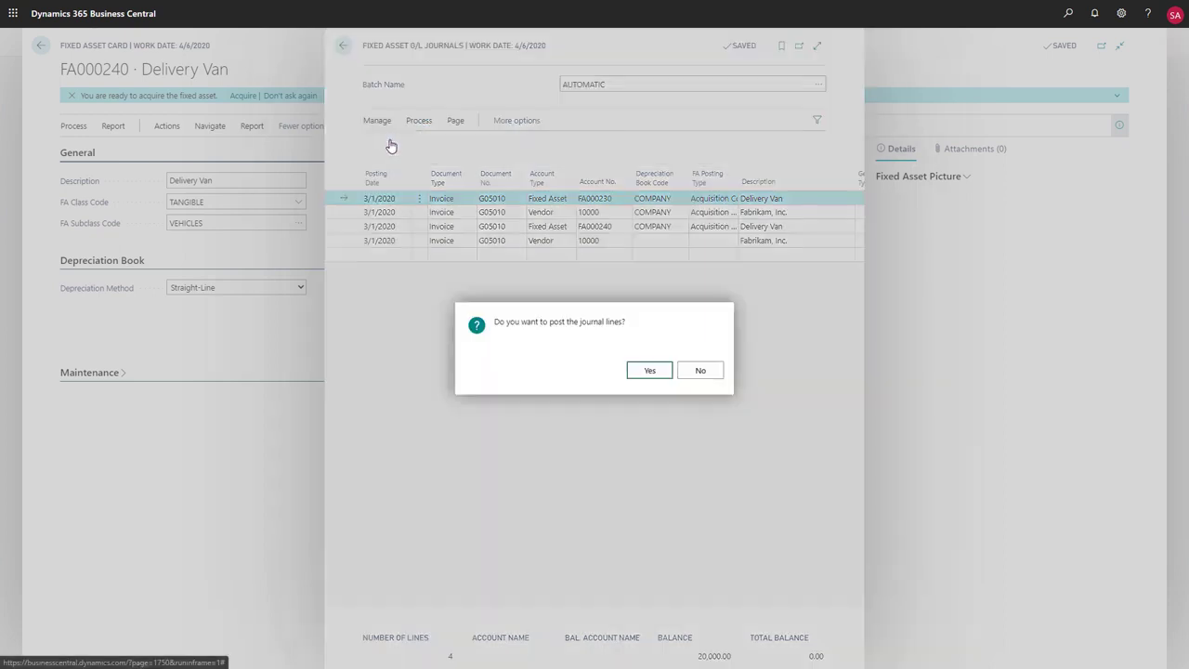
pyautogui.click(646, 369)
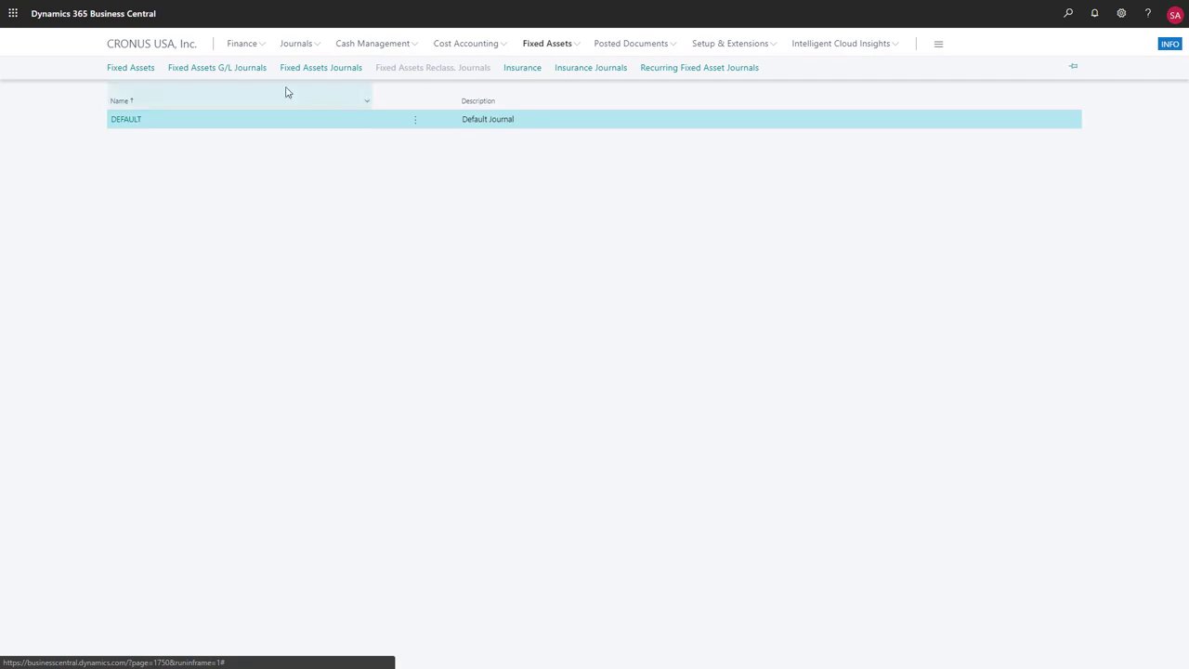
# - Start calculating depreciation from the fixed assets list for the COMPANY book with a posting date of 3/1/2020
pyautogui.click(143, 71)
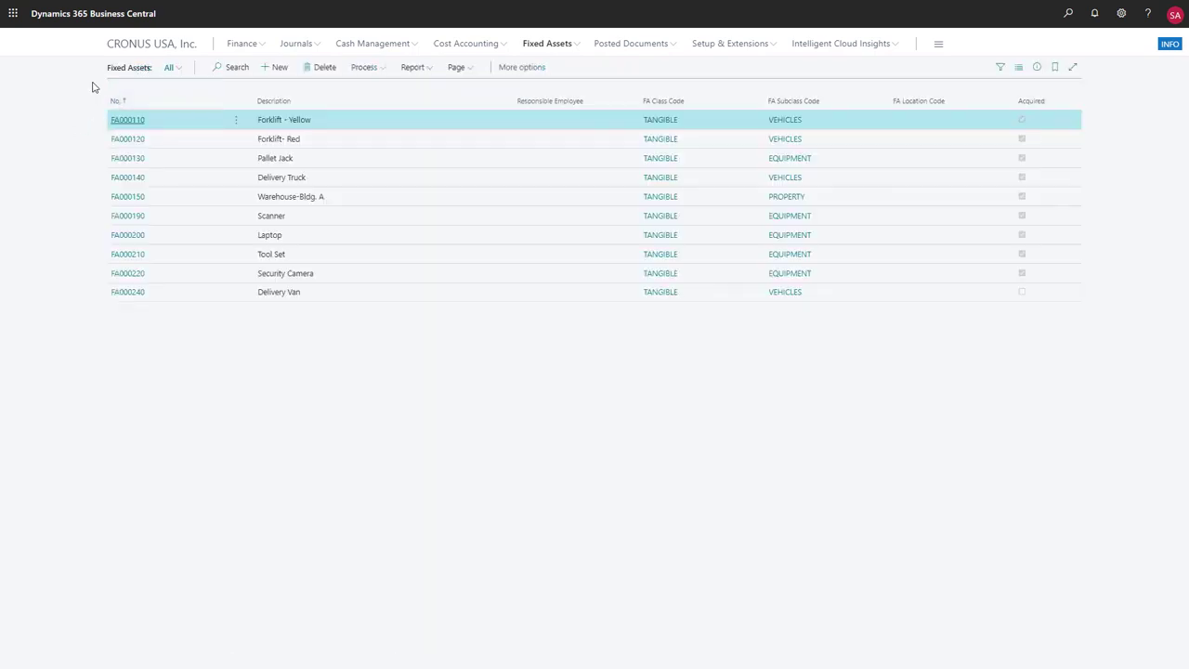
pyautogui.click(382, 73)
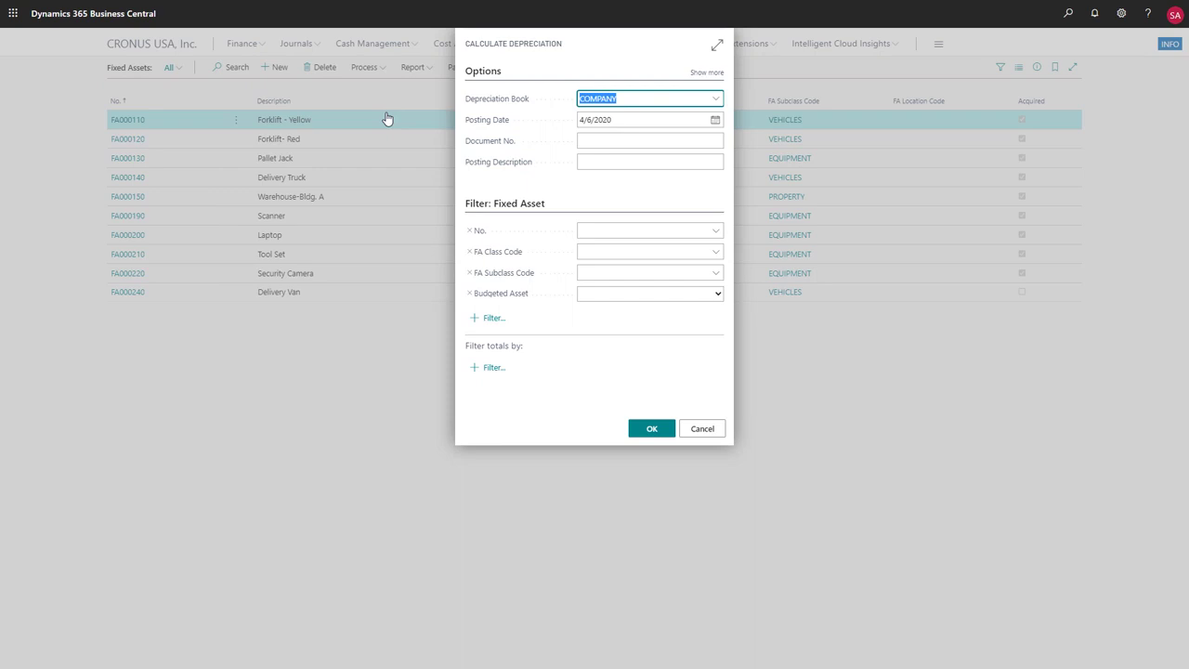
pyautogui.click(714, 120)
pyautogui.click(586, 137)
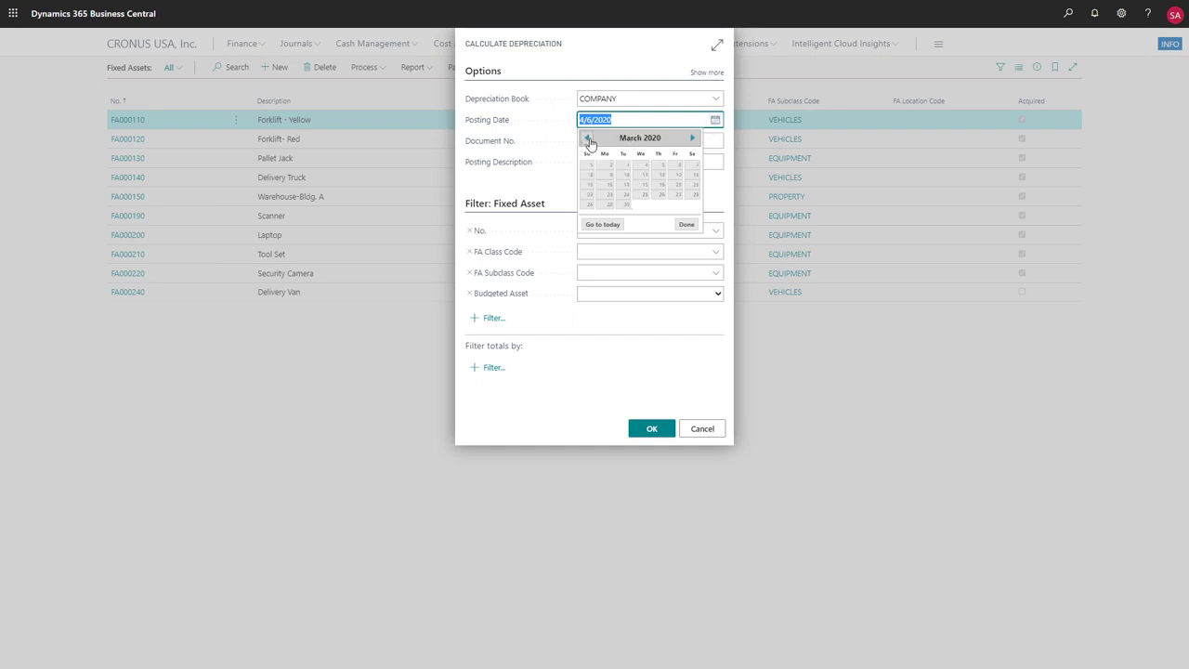
pyautogui.click(588, 167)
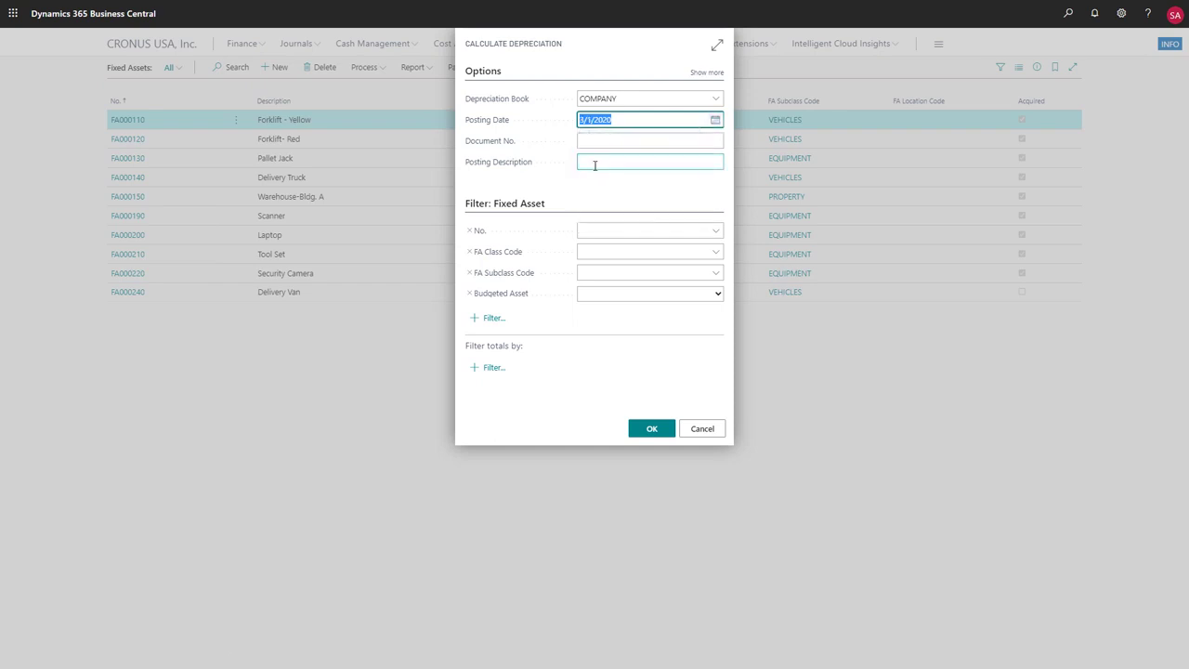
# - Set the separate Posting Date to 3/31/2020, run the depreciation calculation and choose to open the fixed asset G/L journal
pyautogui.click(706, 72)
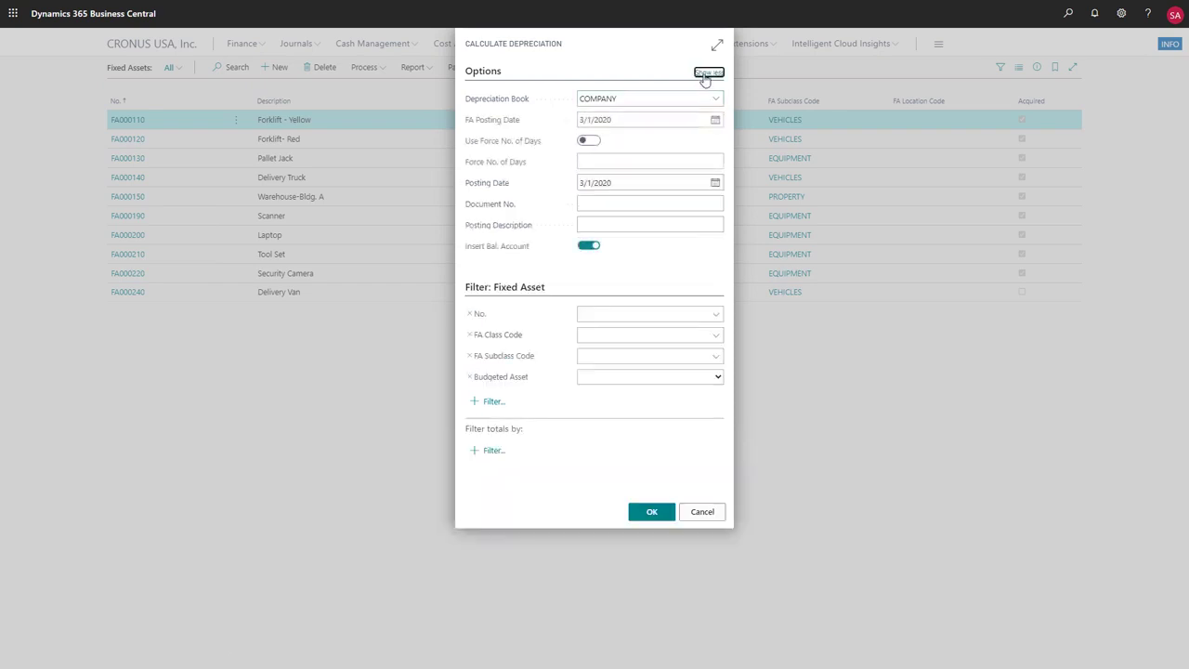
pyautogui.click(714, 183)
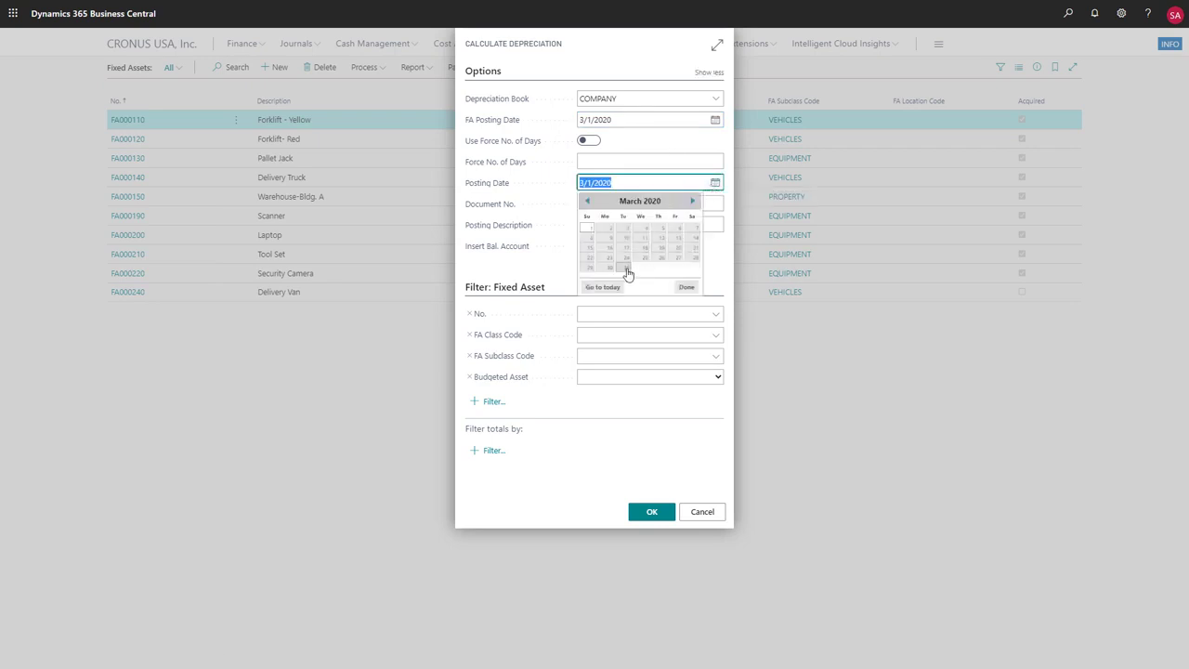
pyautogui.click(627, 269)
pyautogui.click(651, 512)
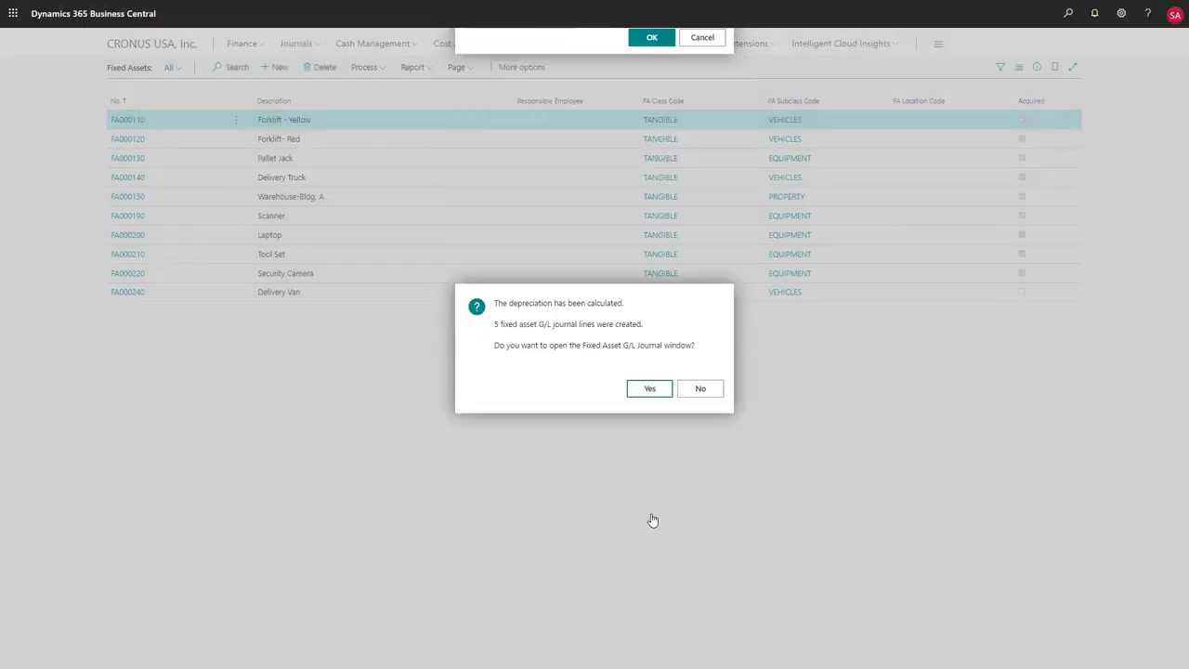
pyautogui.click(647, 389)
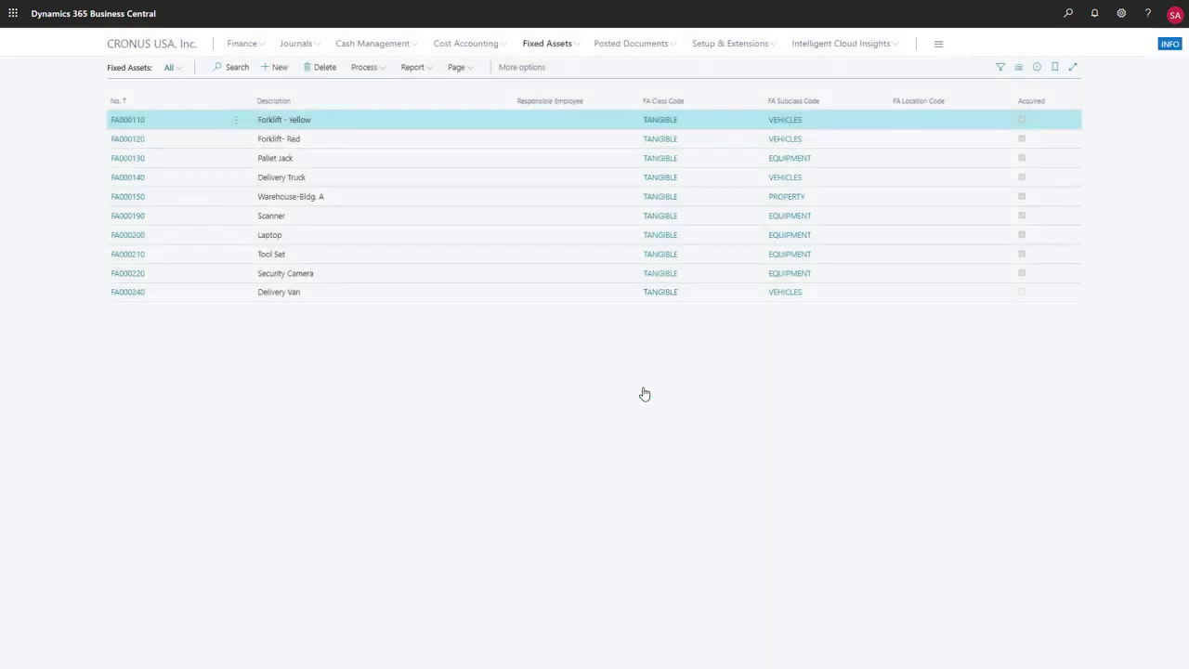
# - Post the journals from the Fixed Assets G/L Journals batch list
pyautogui.click(576, 45)
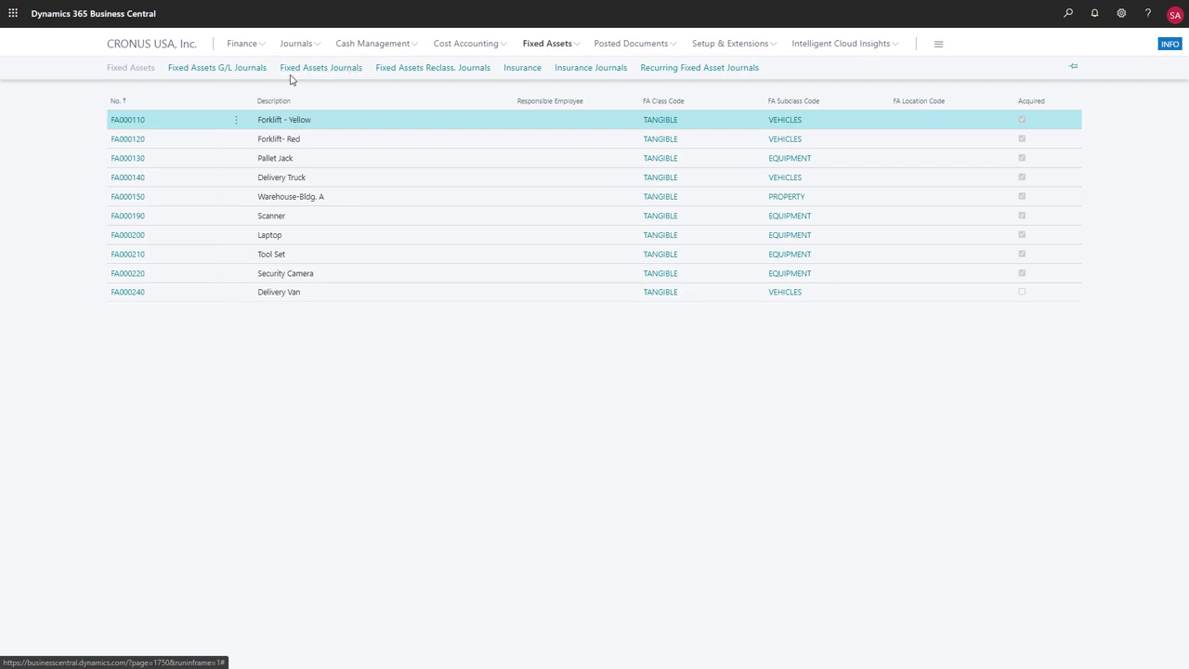
pyautogui.click(232, 68)
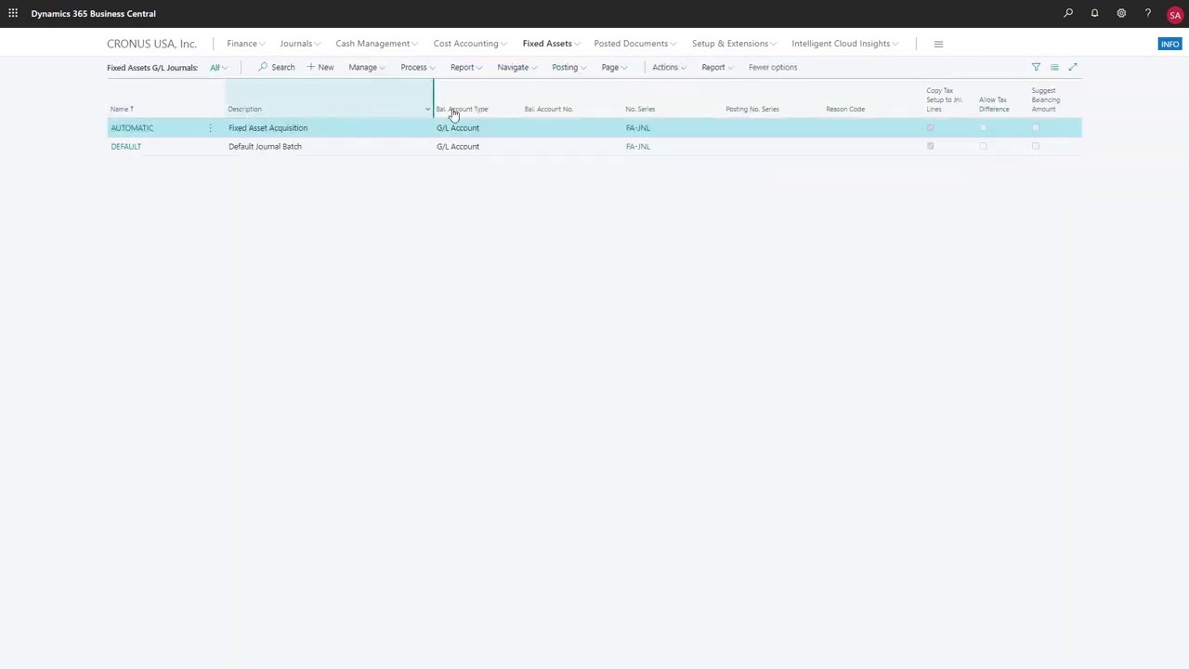
pyautogui.click(621, 73)
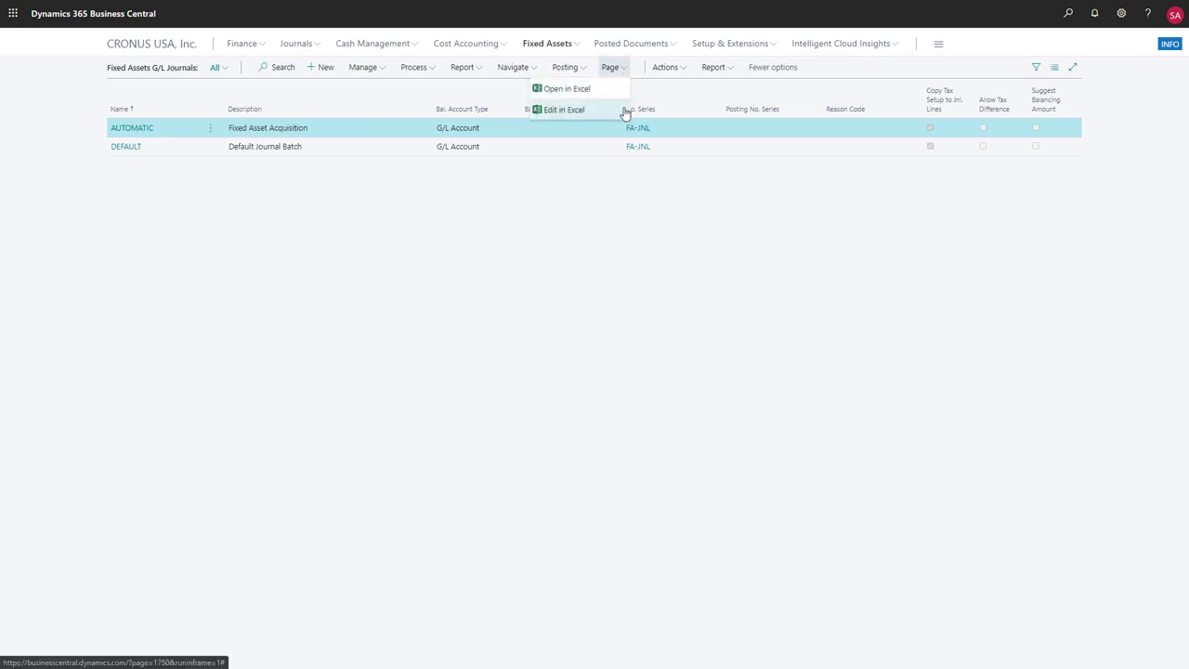
pyautogui.click(80, 141)
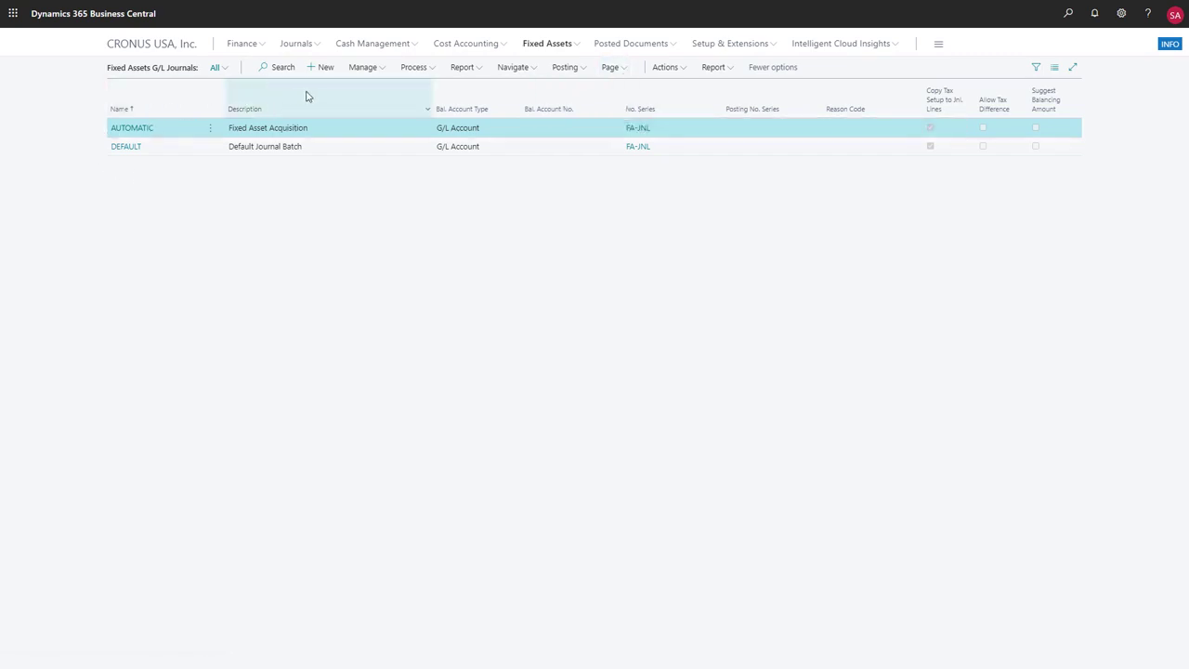
pyautogui.hotkey('ctrl', 'Delete')
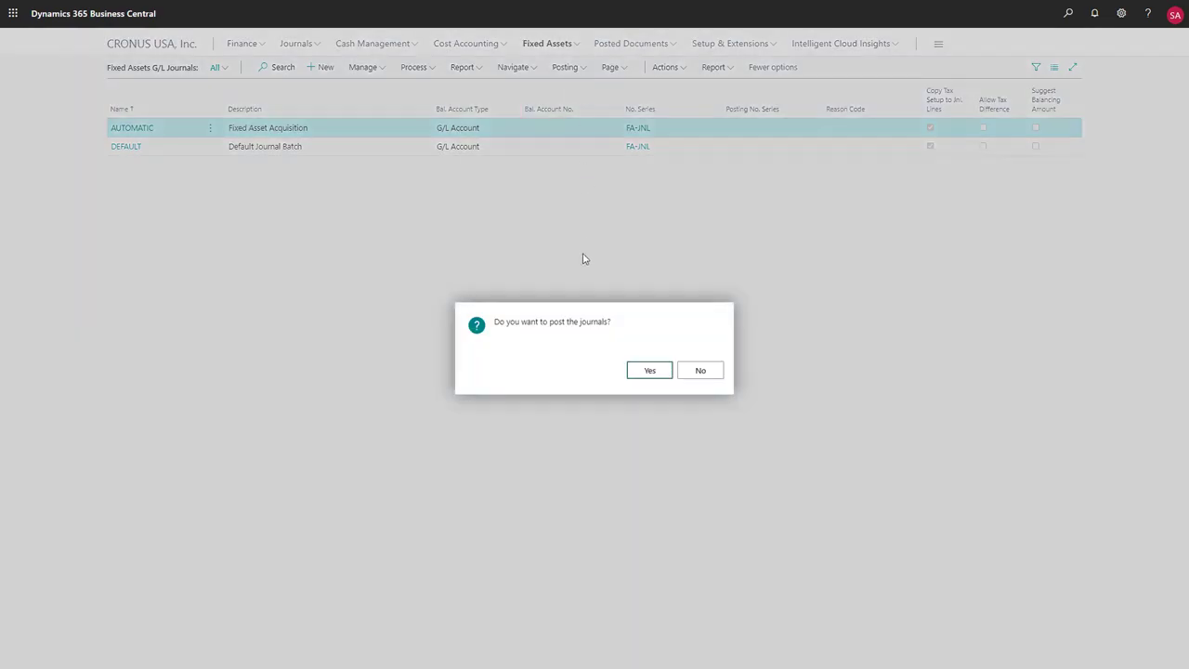
pyautogui.click(646, 369)
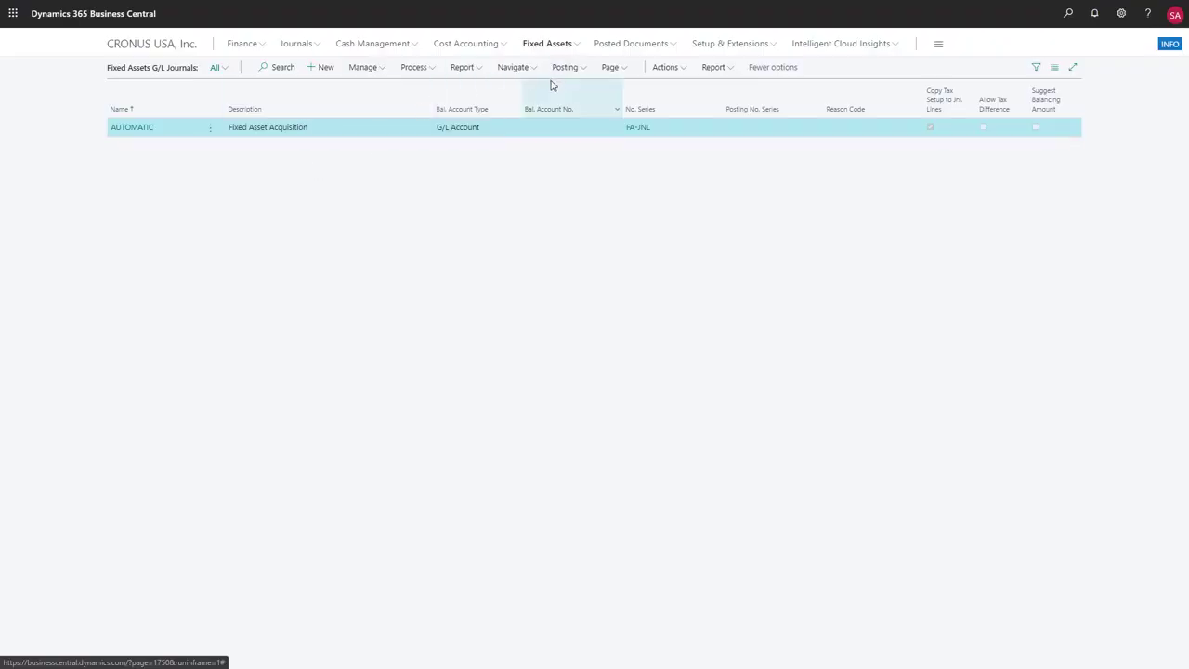
# - Review the reports available for the fixed assets list and for the Forklift - Yellow asset
pyautogui.click(576, 44)
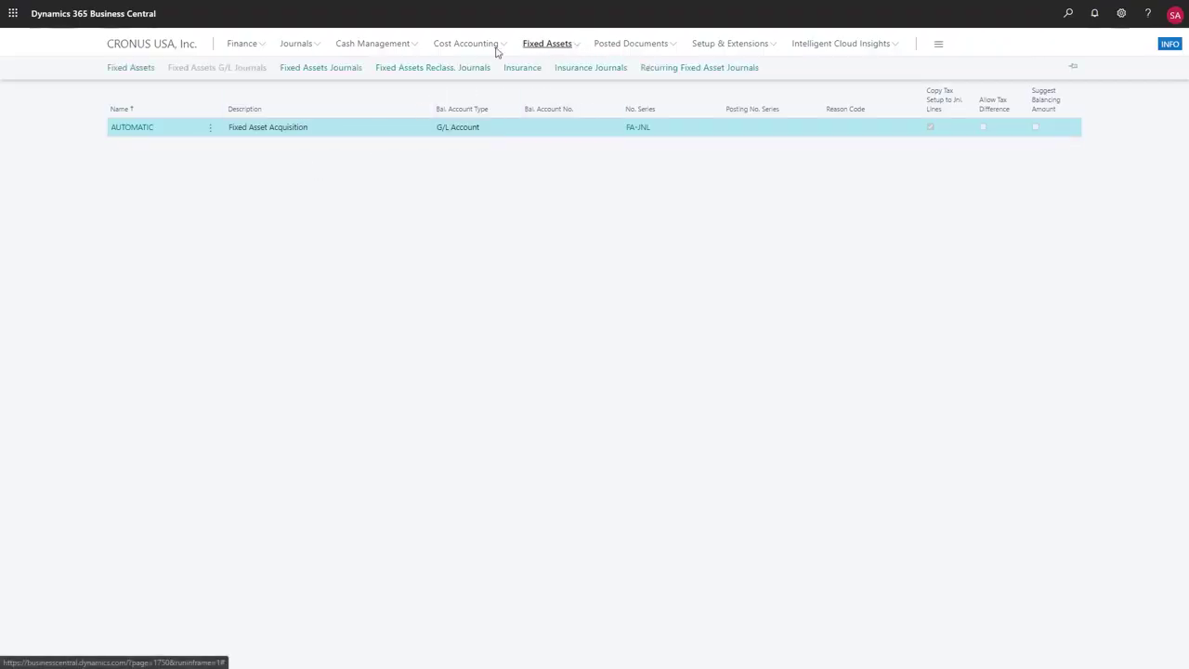
pyautogui.click(135, 70)
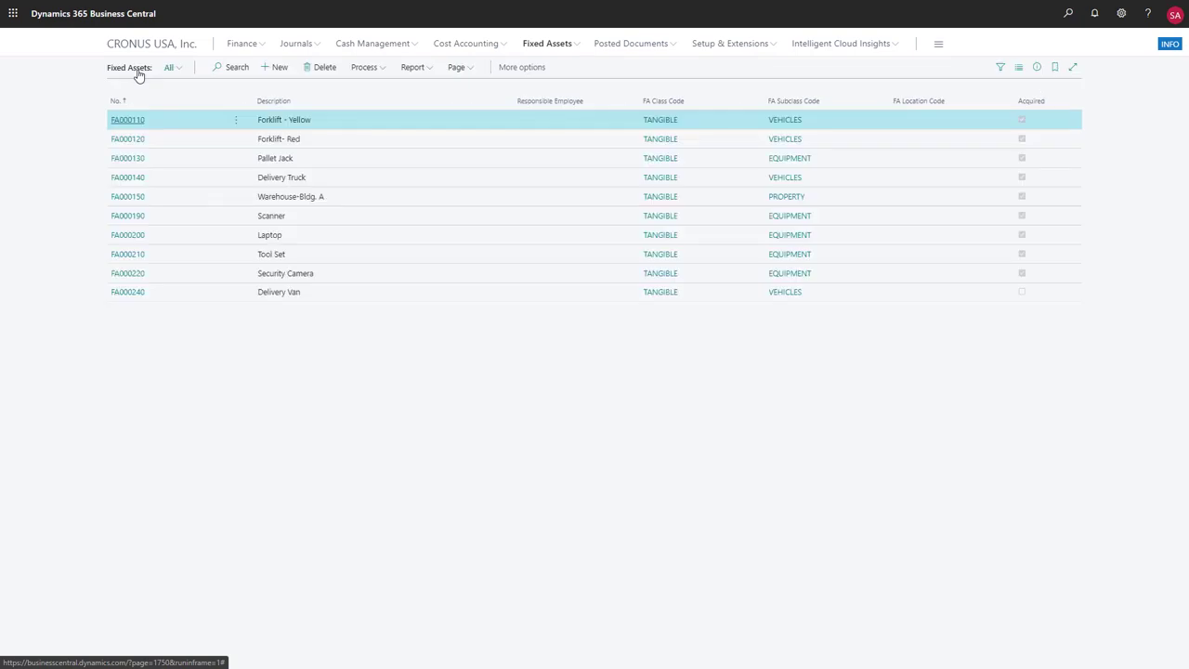
pyautogui.click(414, 68)
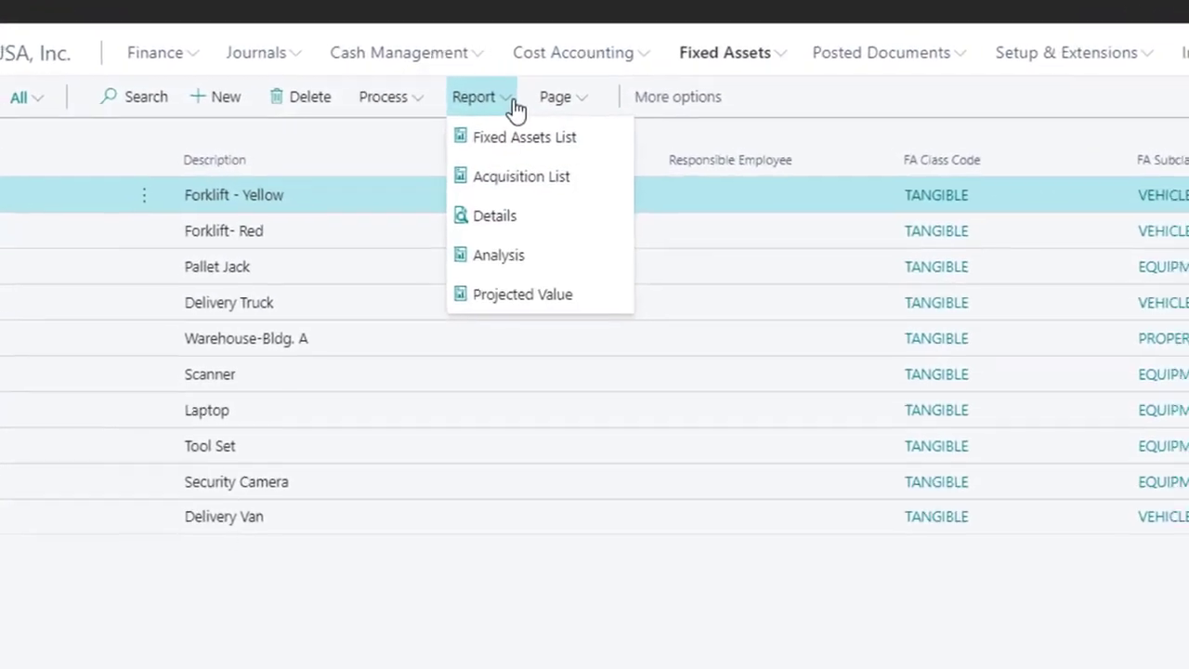
pyautogui.click(130, 124)
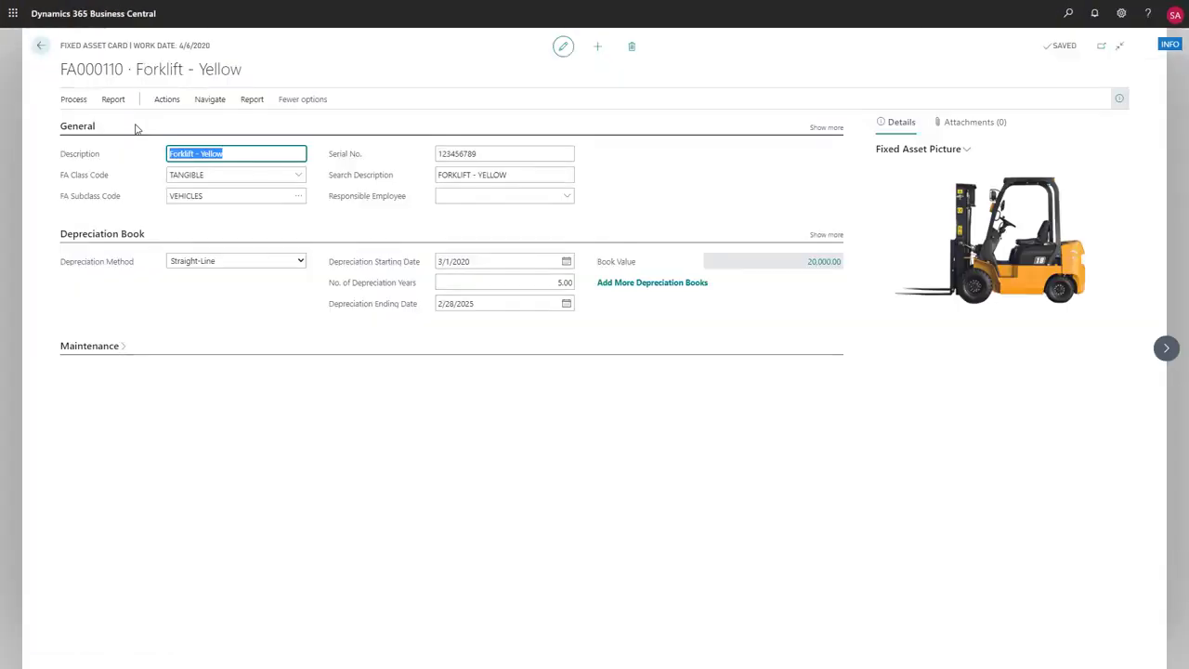
pyautogui.click(253, 102)
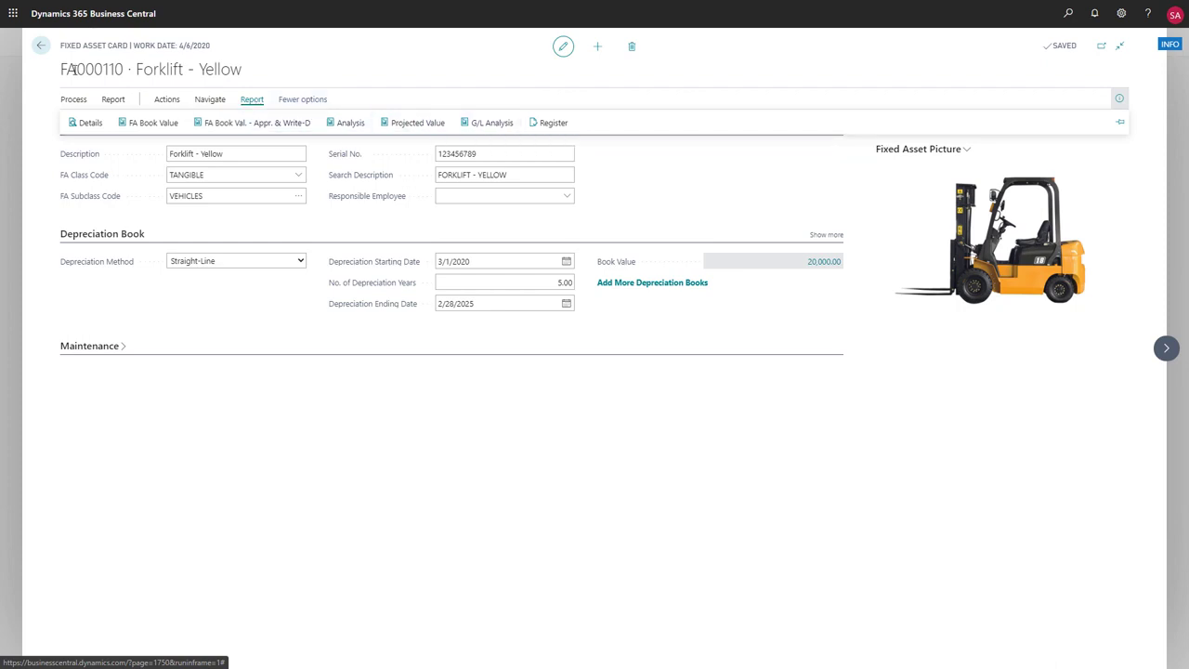
pyautogui.click(41, 46)
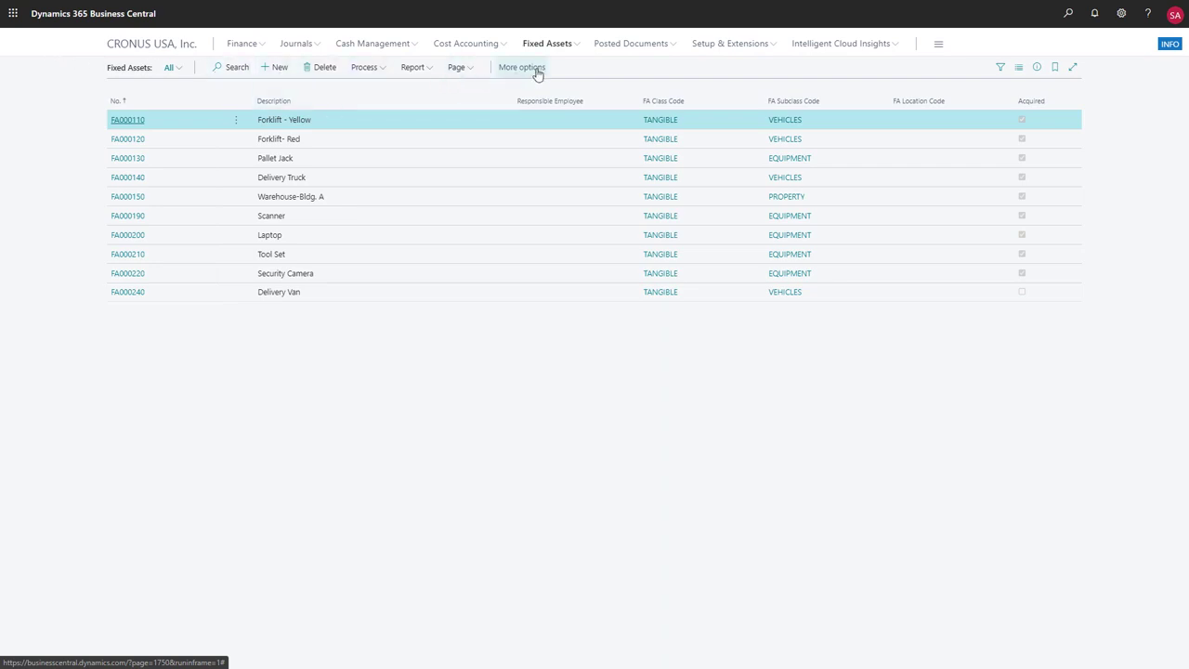
# - Examine the Vehicle Insurance card from the fixed asset insurance list, then close it
pyautogui.click(576, 46)
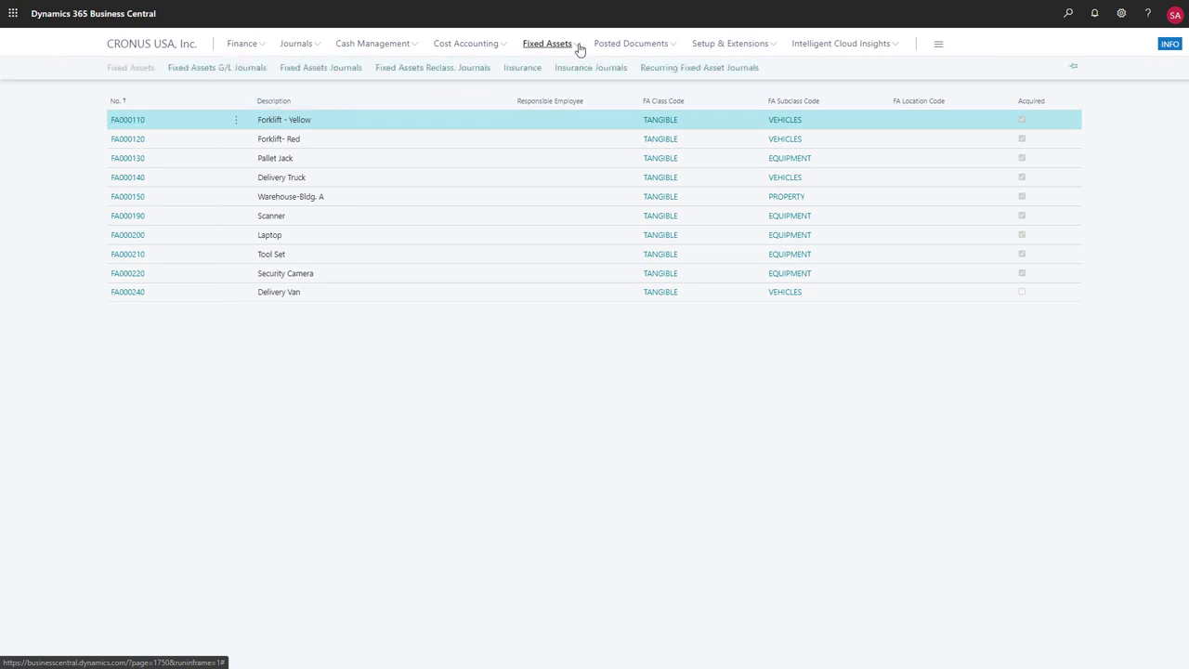
pyautogui.click(533, 70)
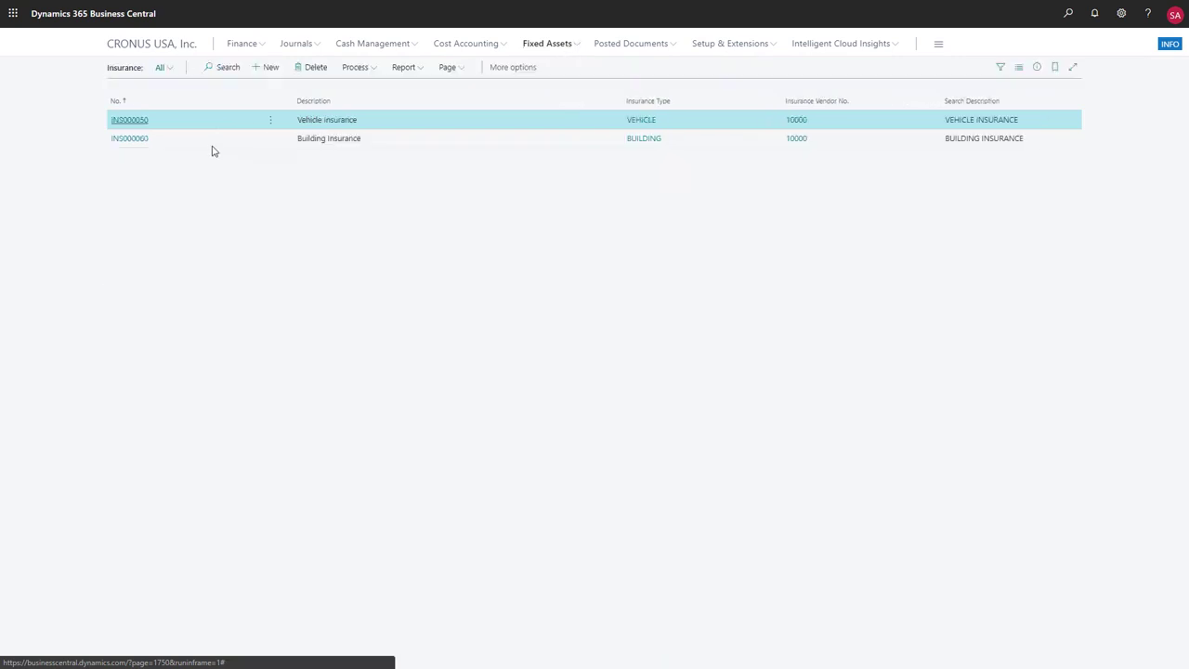
pyautogui.click(131, 122)
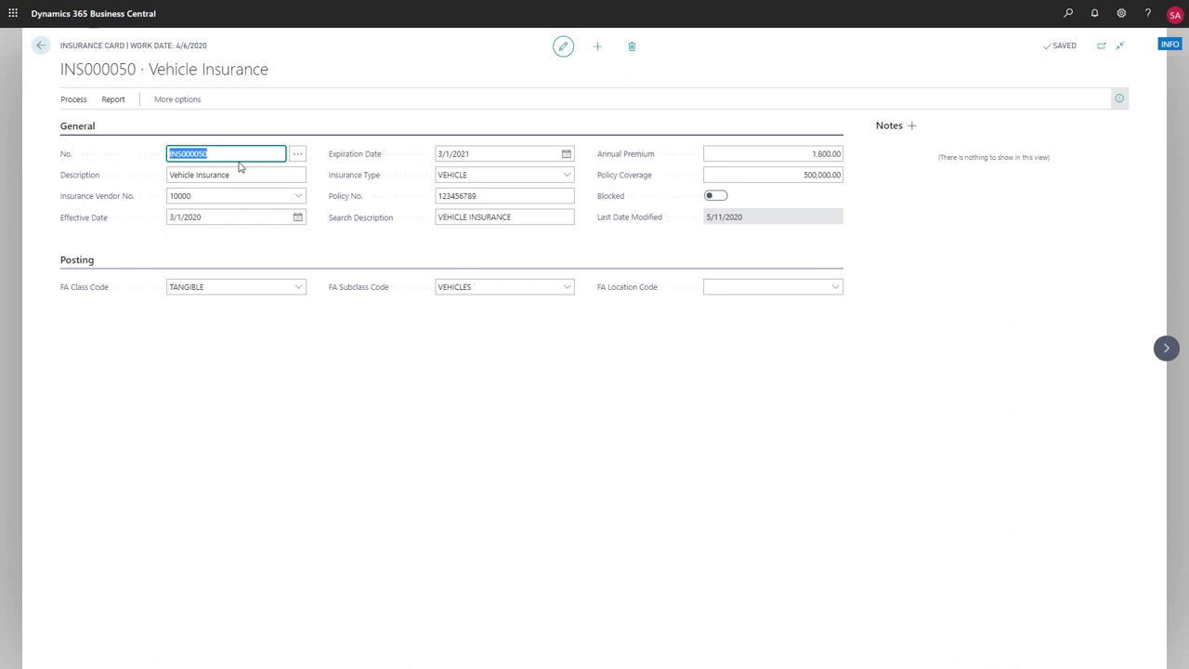
pyautogui.click(42, 47)
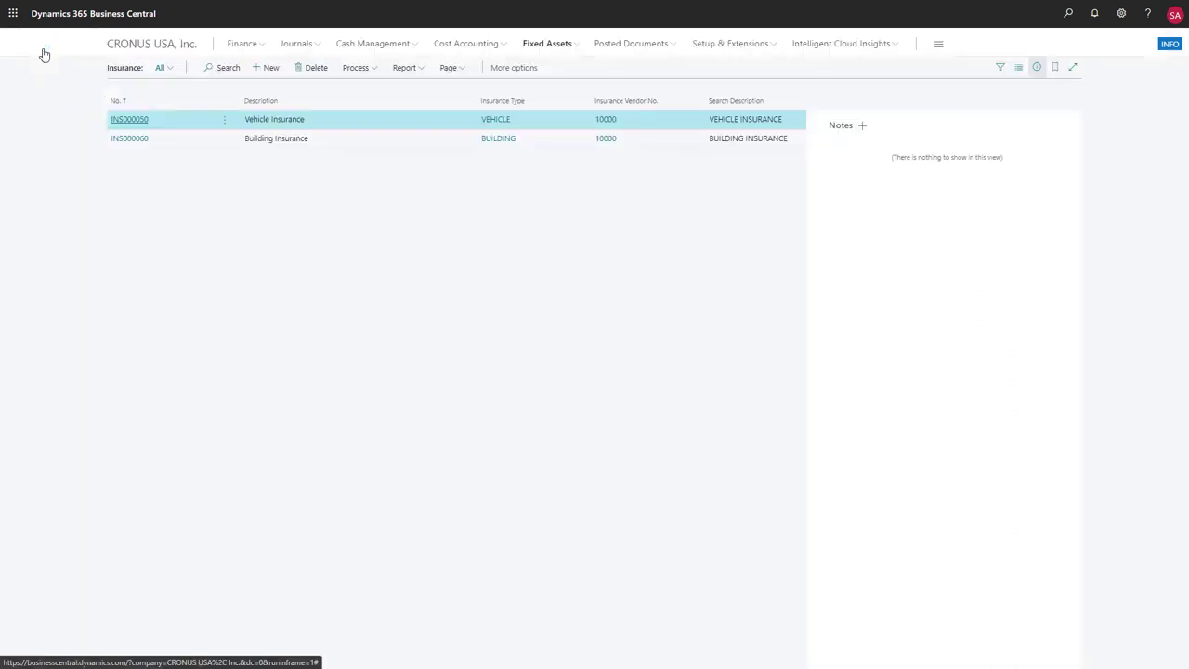
# - Examine the VEHICLE batch of the fixed asset insurance journals and close it
pyautogui.click(561, 51)
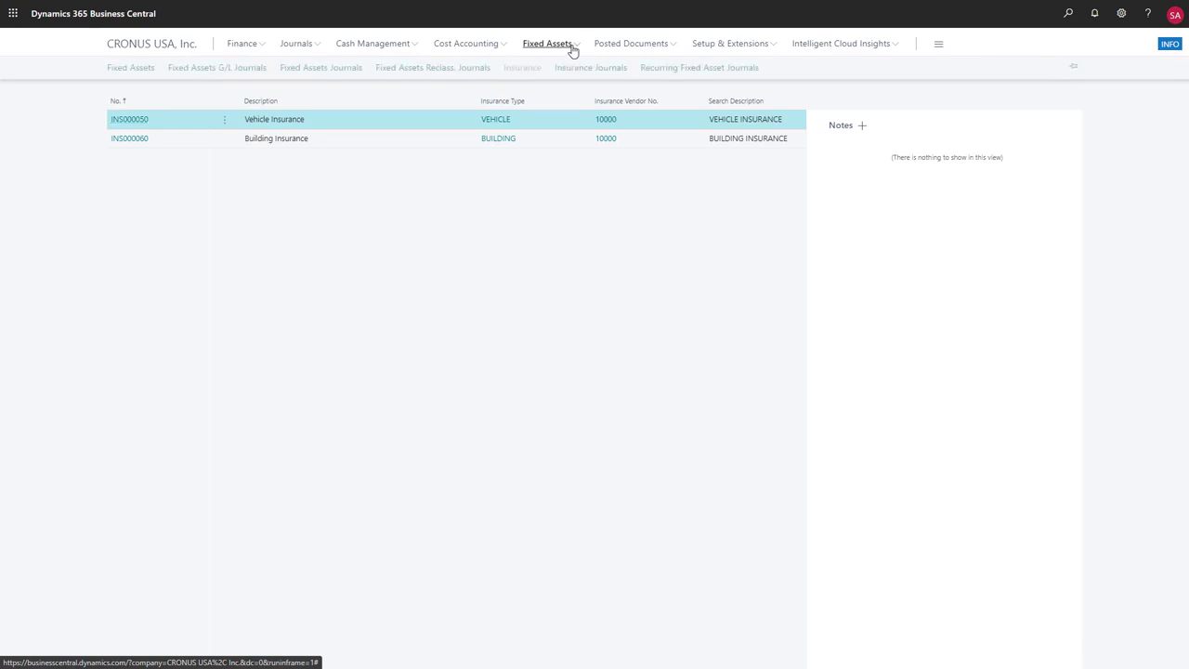
pyautogui.click(577, 73)
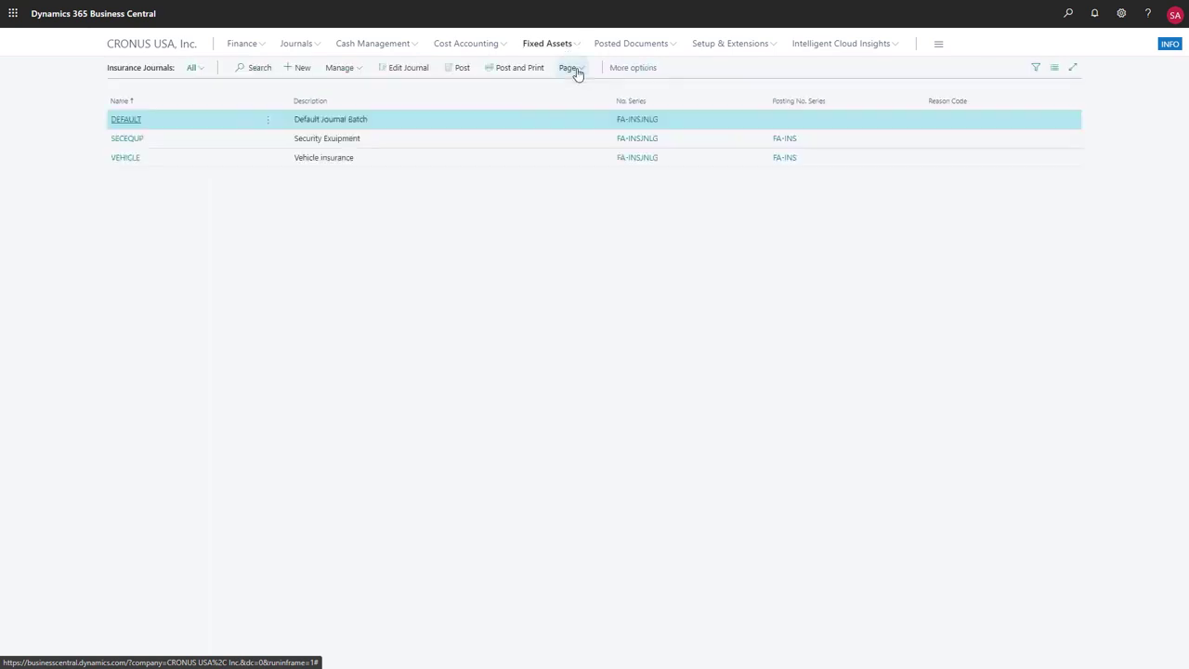
pyautogui.click(134, 162)
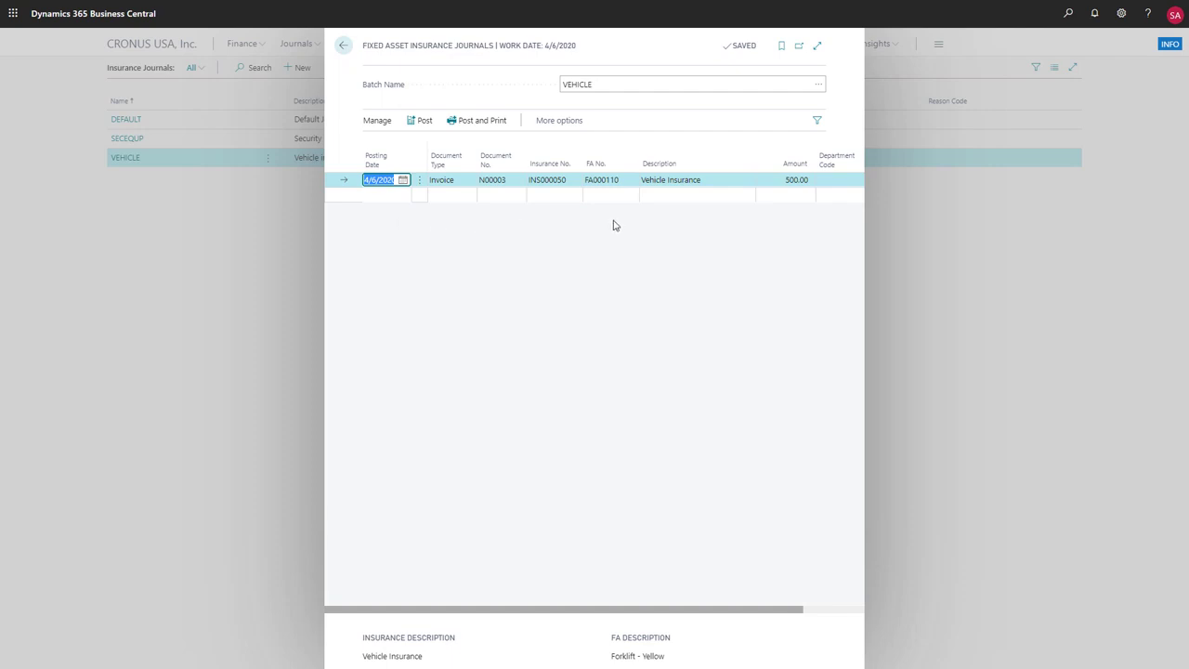
pyautogui.click(343, 45)
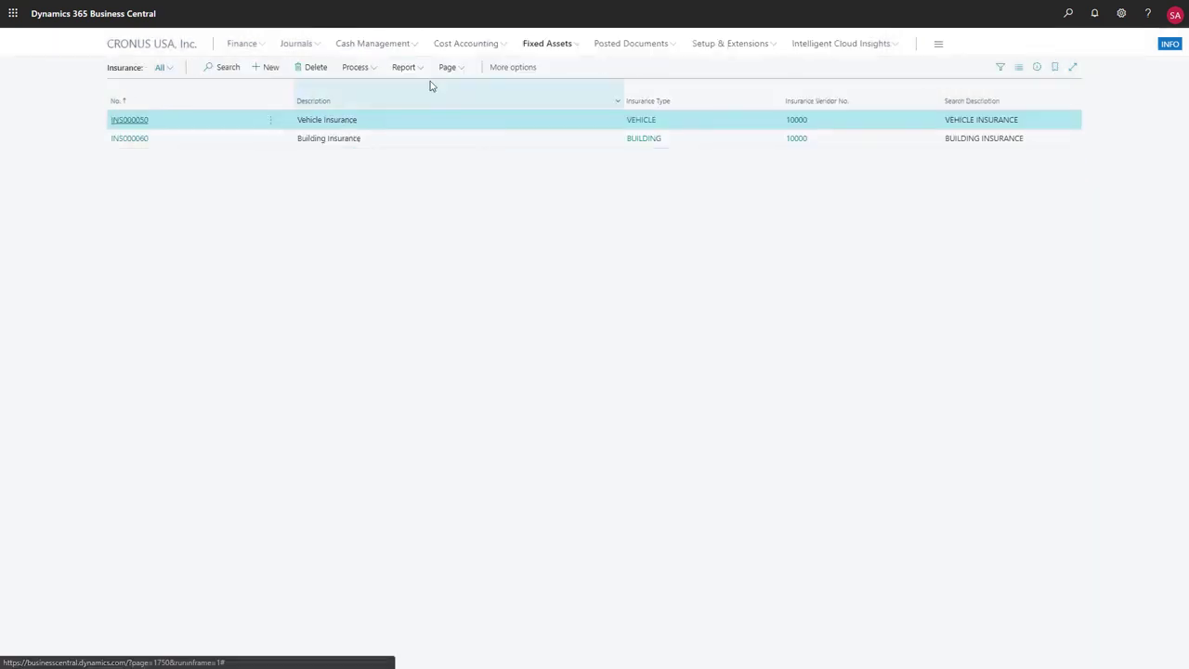
# - Preview the insurance report comparing annual premium, policy coverage and total value insured, then close it
pyautogui.click(418, 69)
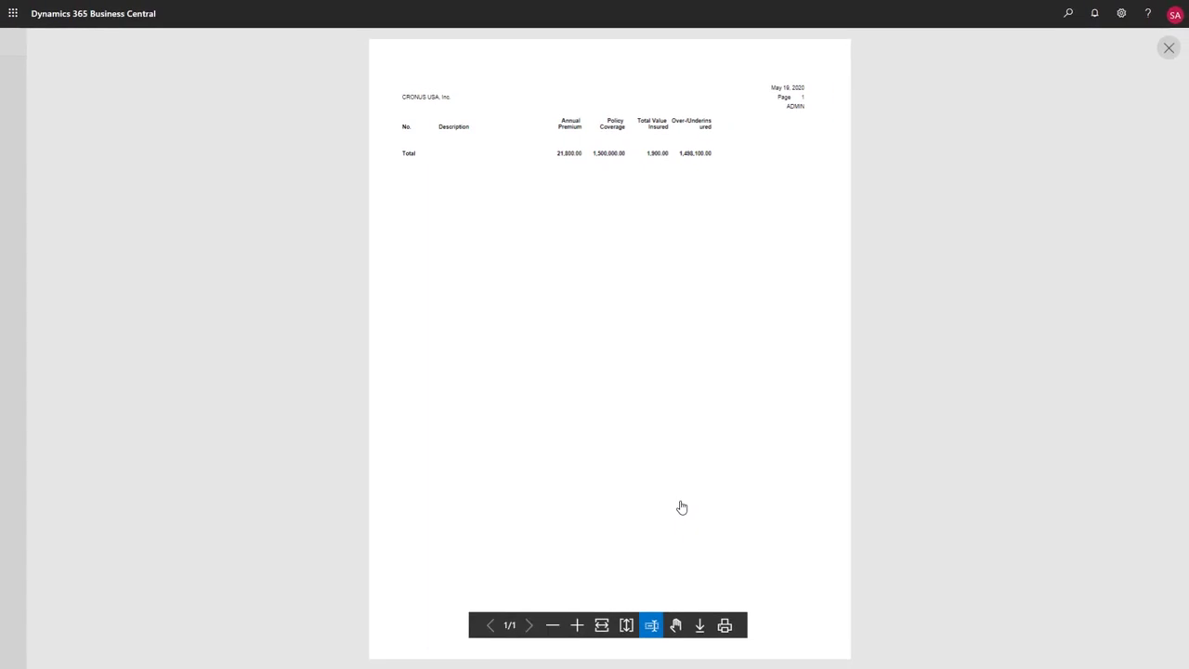
pyautogui.click(1164, 51)
# - Examine the maintenance registrations of the Forklift - Yellow asset from the fixed assets list, then close them
pyautogui.click(561, 42)
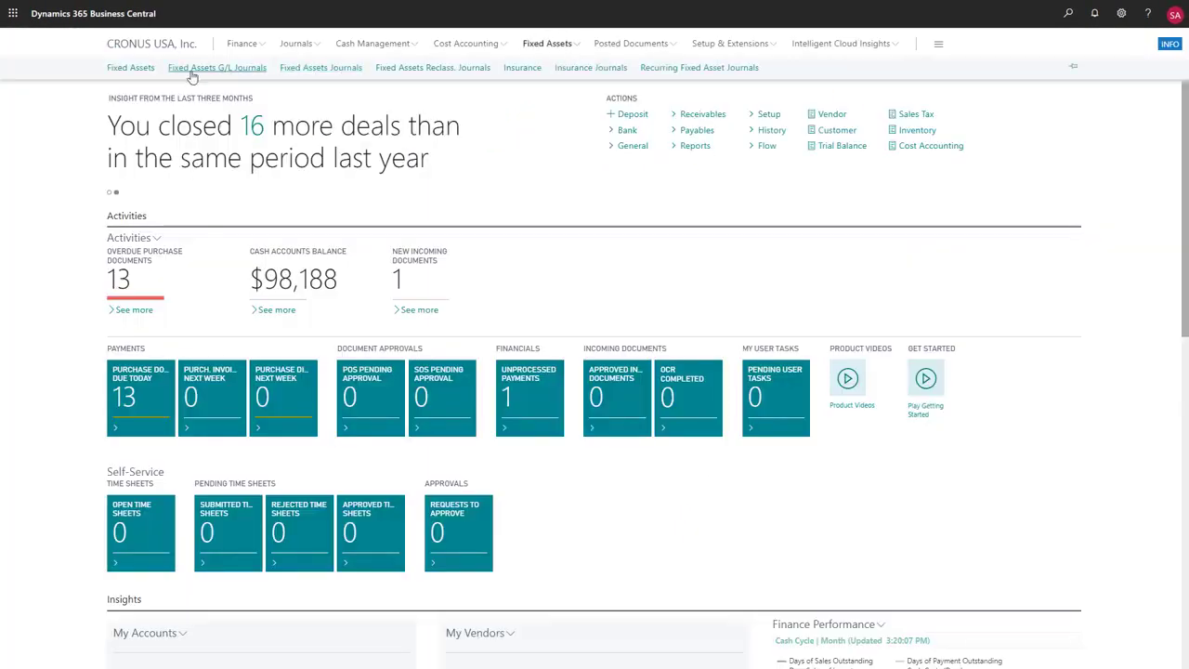
pyautogui.click(146, 74)
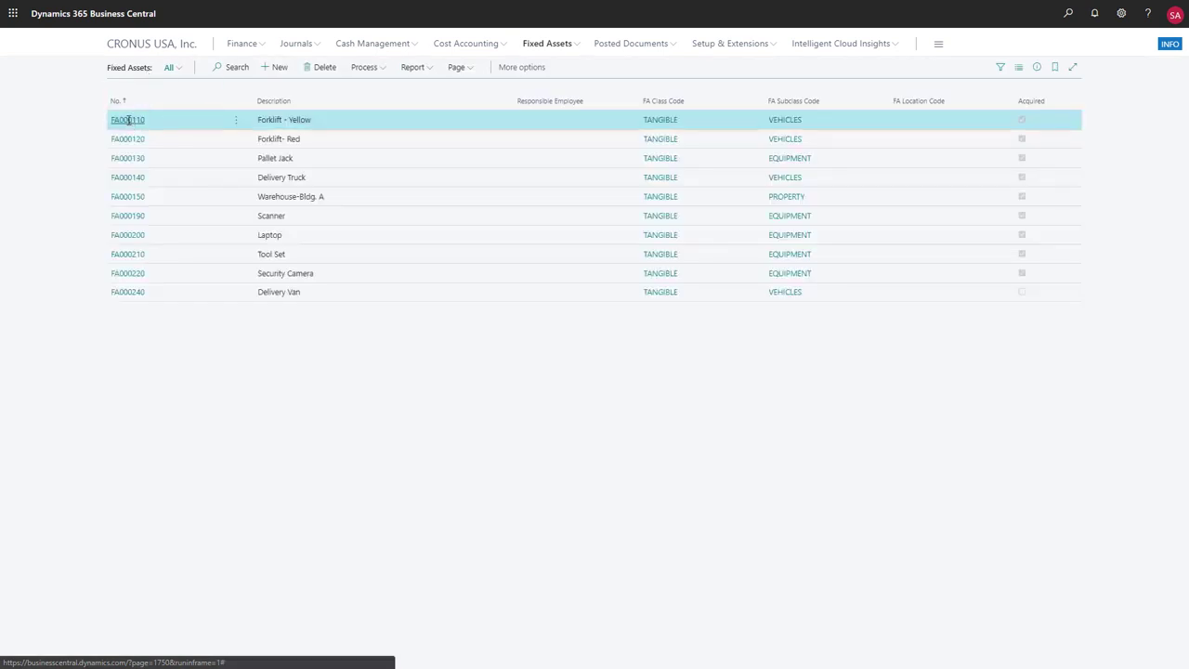
pyautogui.click(126, 119)
pyautogui.click(206, 104)
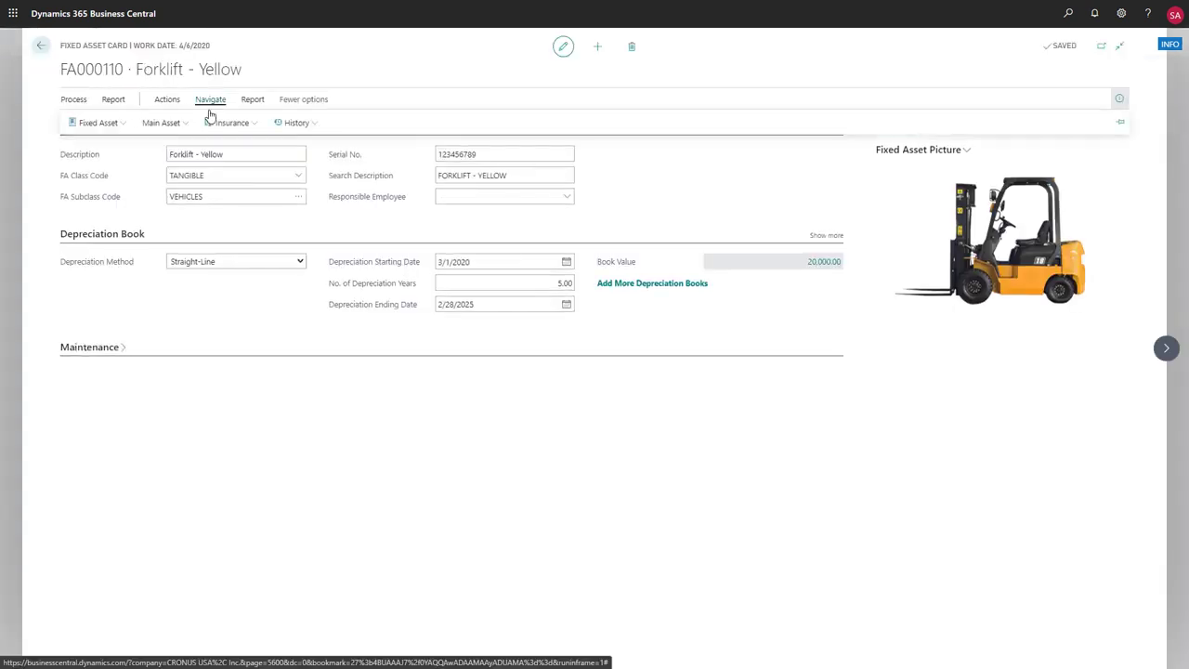
pyautogui.click(123, 125)
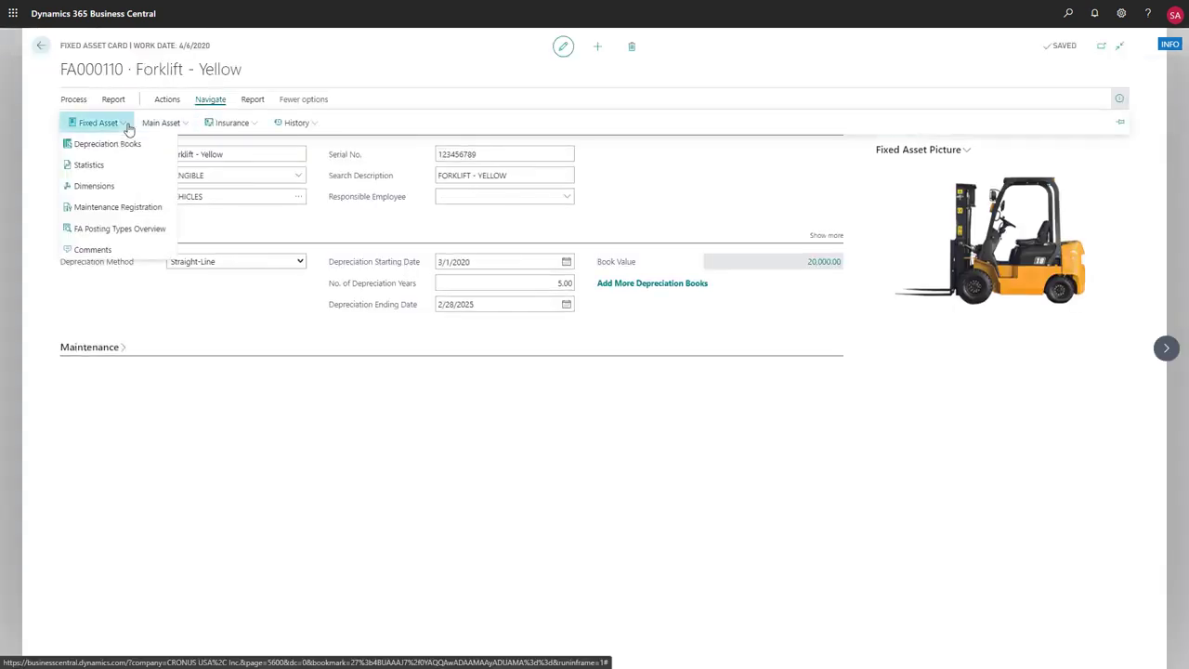
pyautogui.click(127, 206)
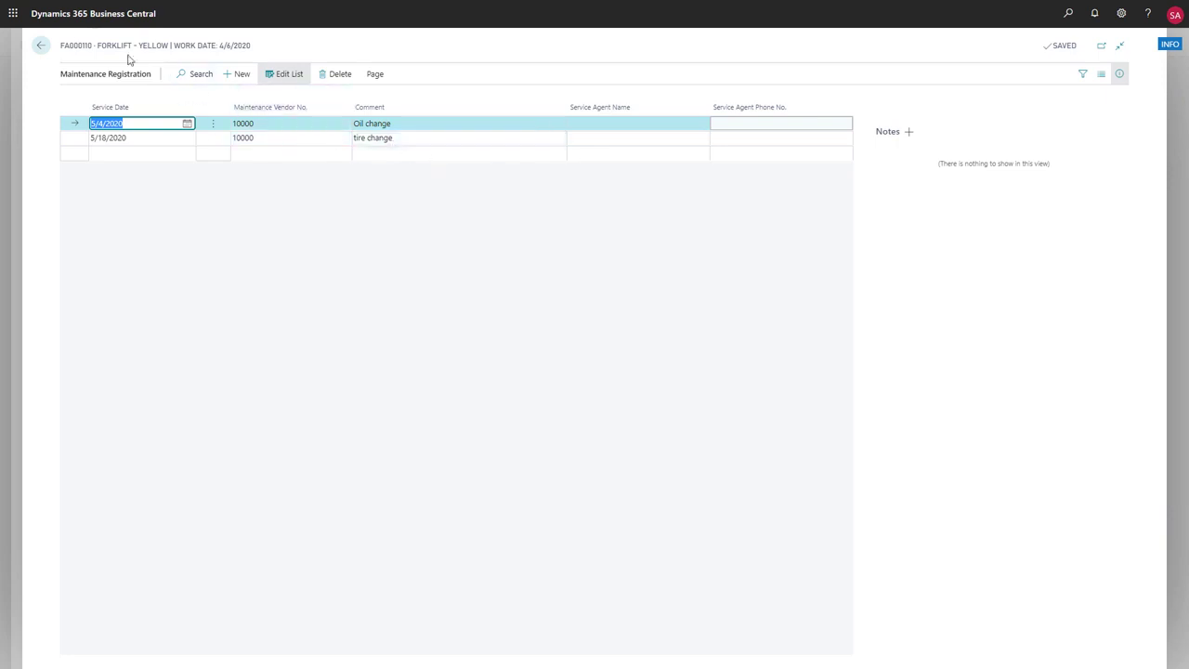
pyautogui.click(43, 49)
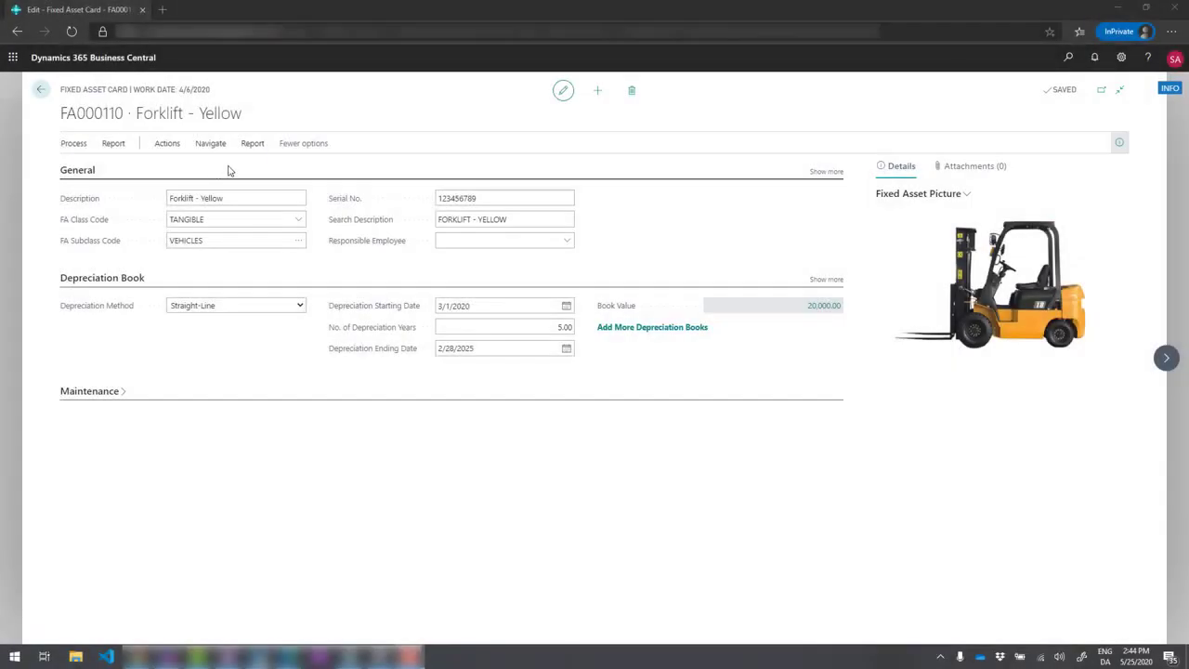
# - Review the reports available on the Forklift - Yellow asset card, including G/L Analysis, then close the card
pyautogui.click(252, 143)
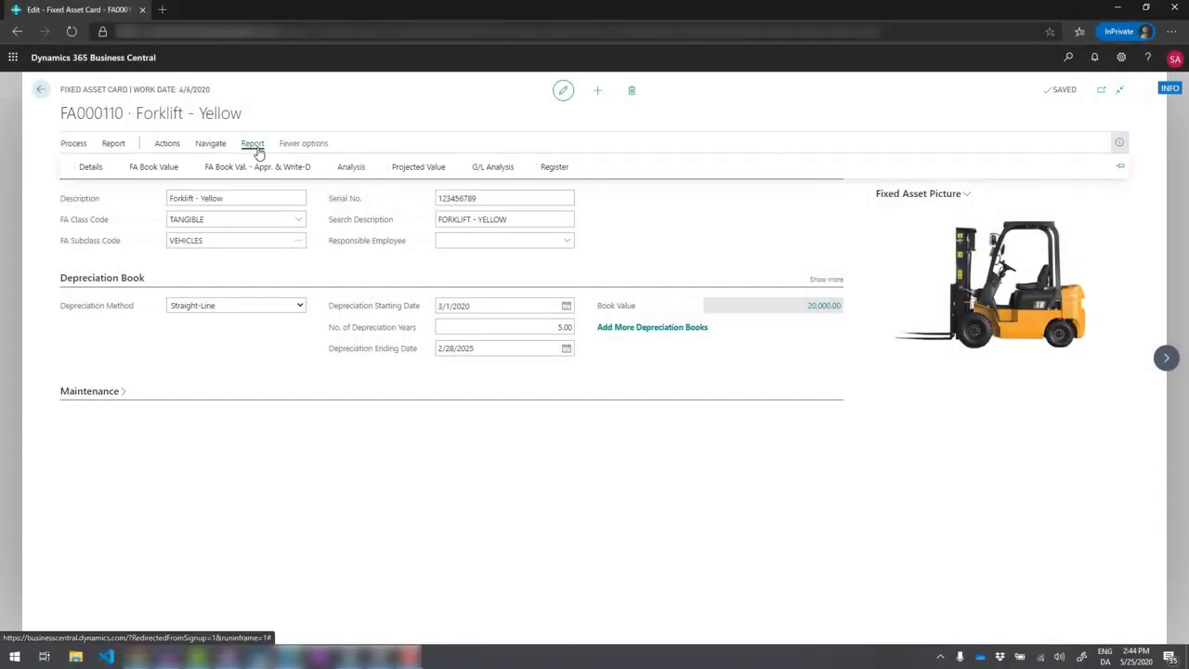
pyautogui.click(481, 168)
pyautogui.click(646, 308)
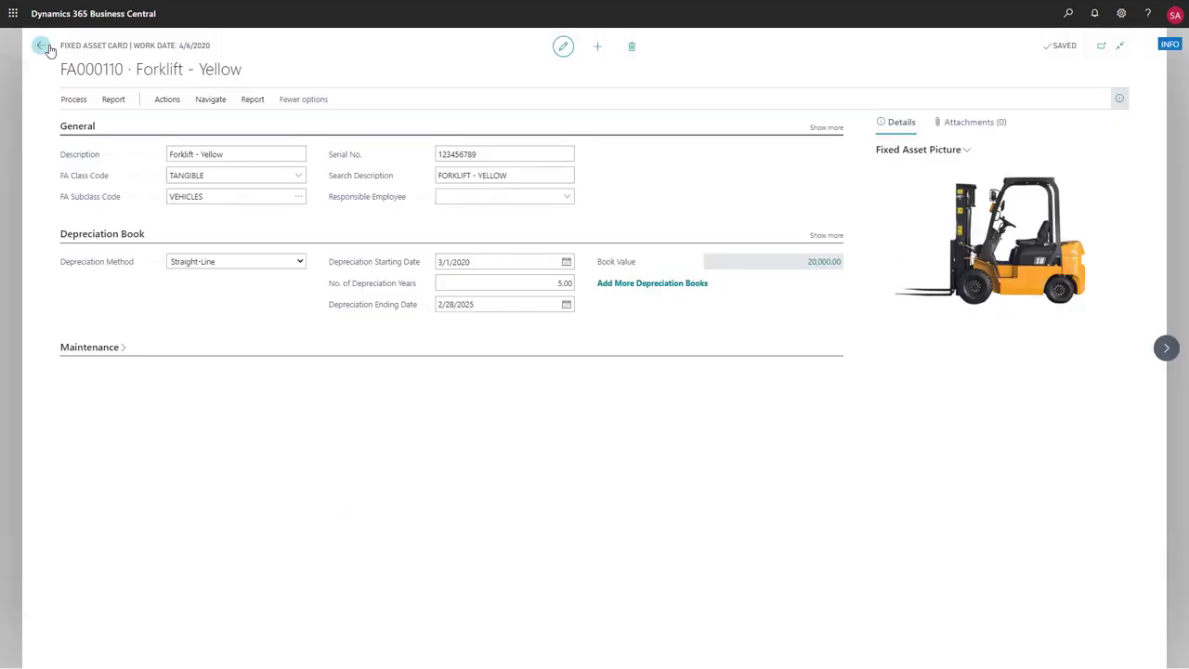
pyautogui.click(42, 47)
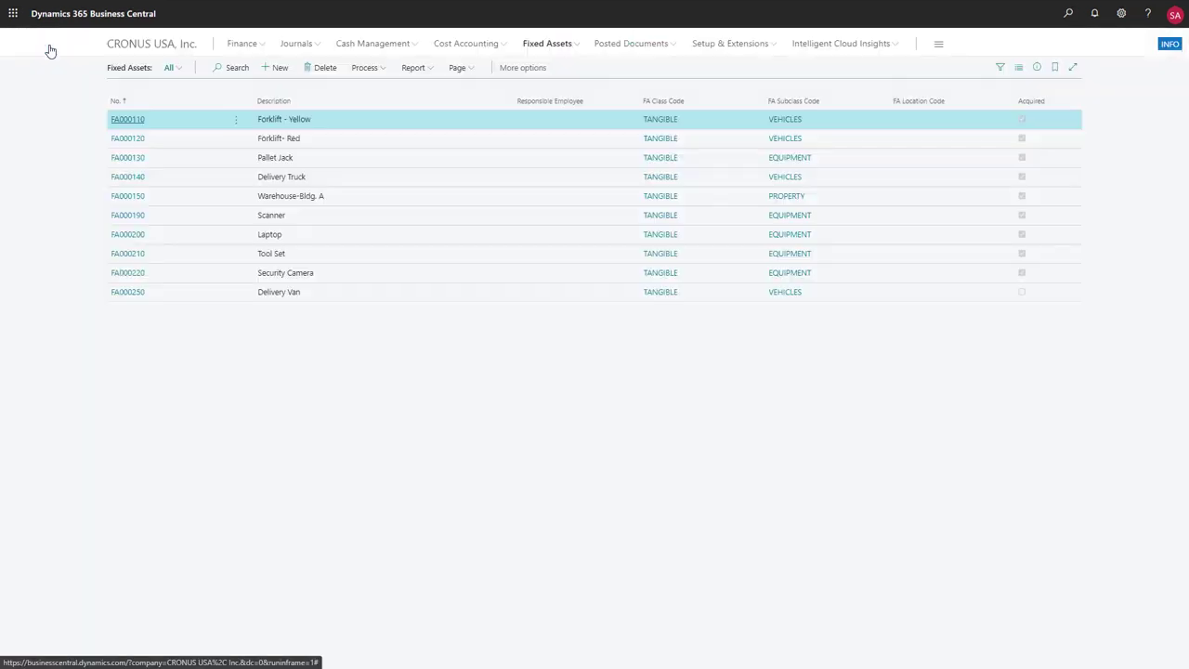
# - Examine the FA posting type options on the line in the DEFAULT fixed asset G/L journal batch, leave it unchanged and close the batch
pyautogui.click(580, 47)
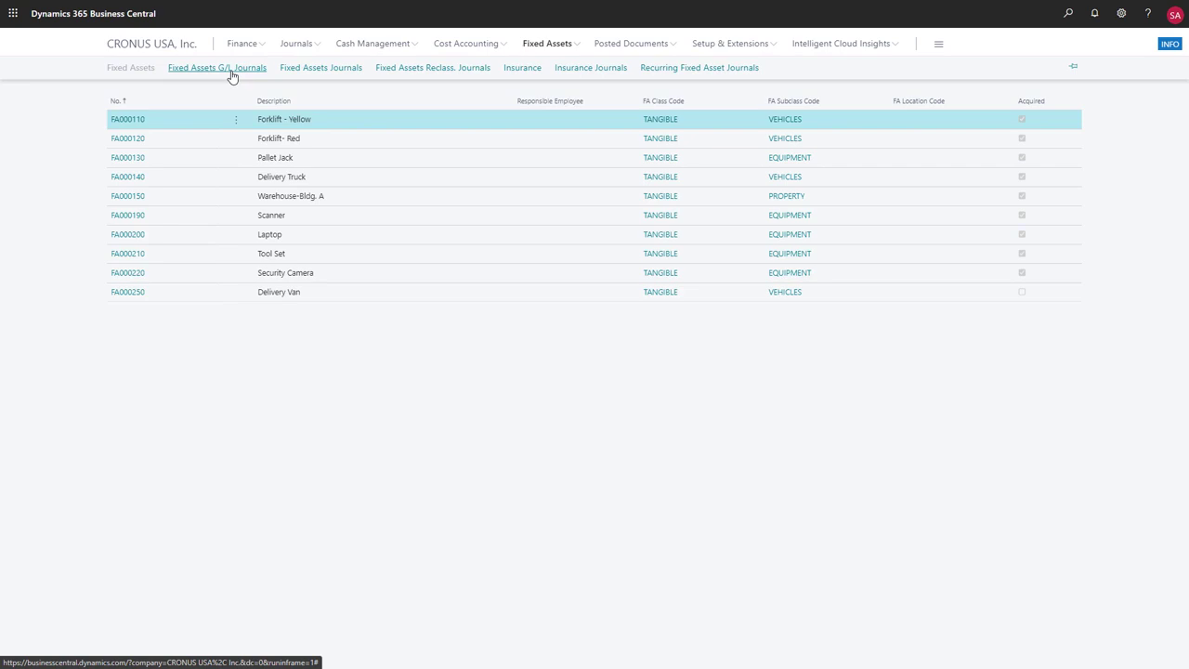
pyautogui.click(229, 68)
pyautogui.click(133, 153)
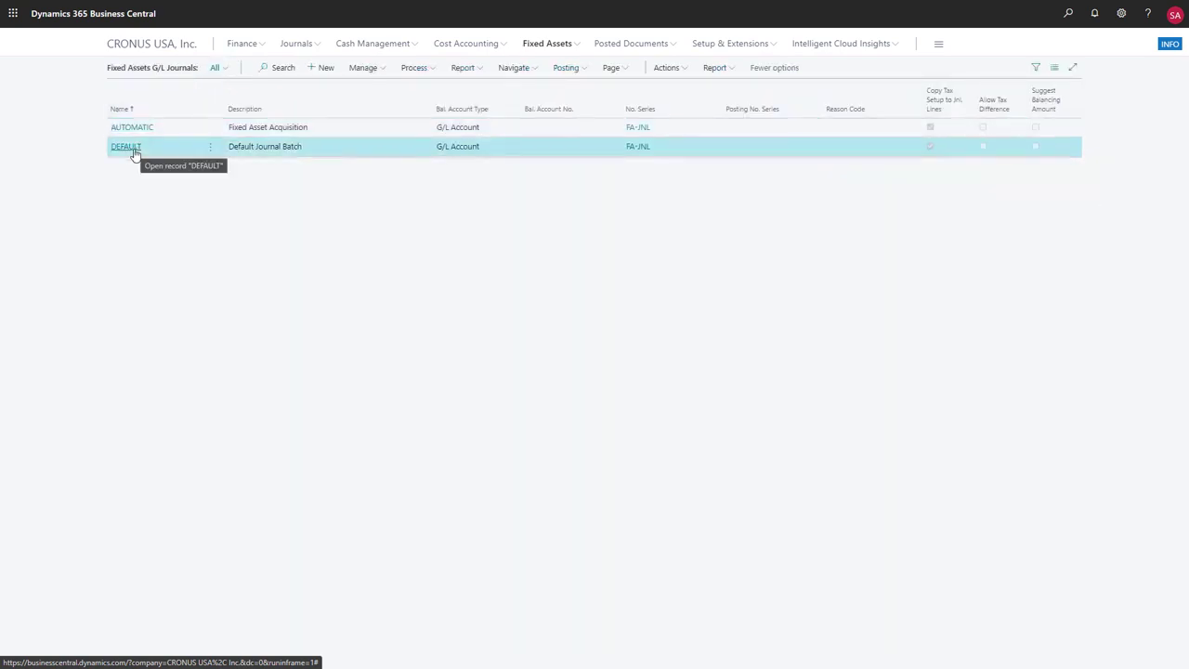
pyautogui.click(126, 147)
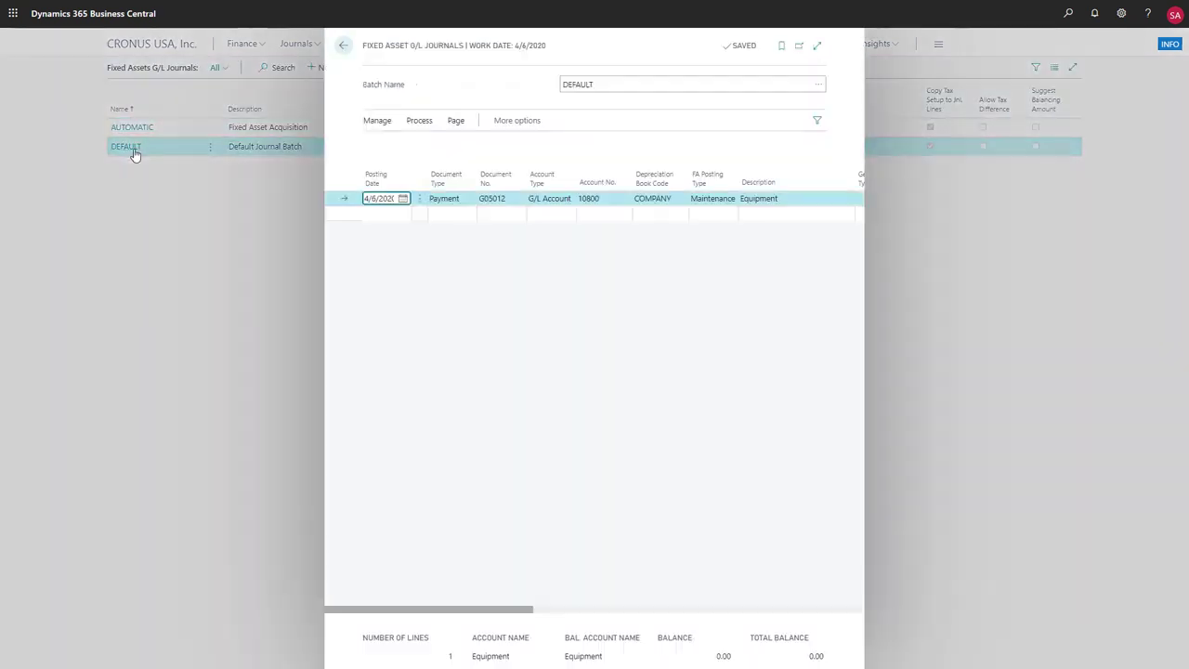
pyautogui.click(730, 199)
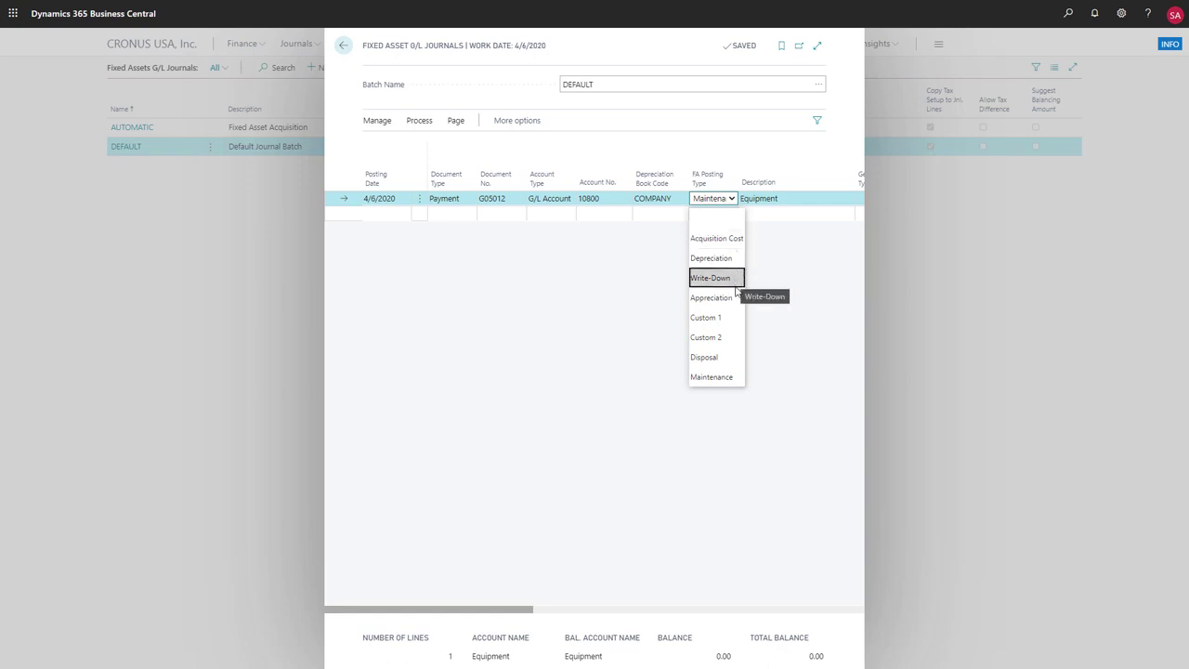
pyautogui.click(767, 276)
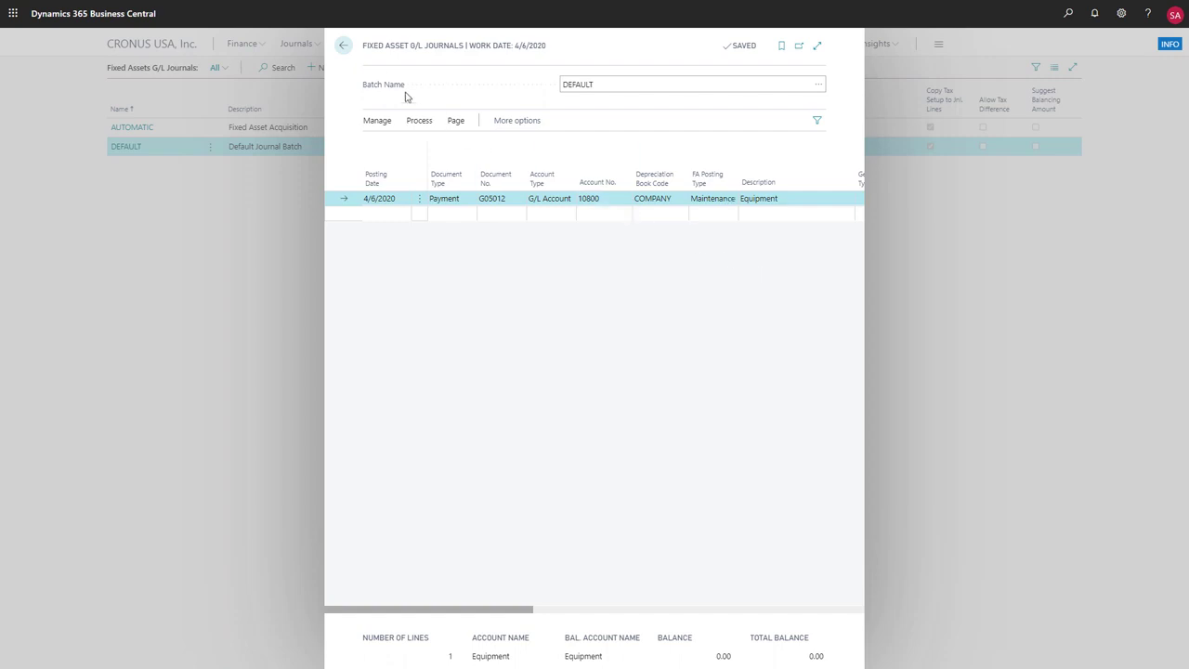
pyautogui.click(343, 46)
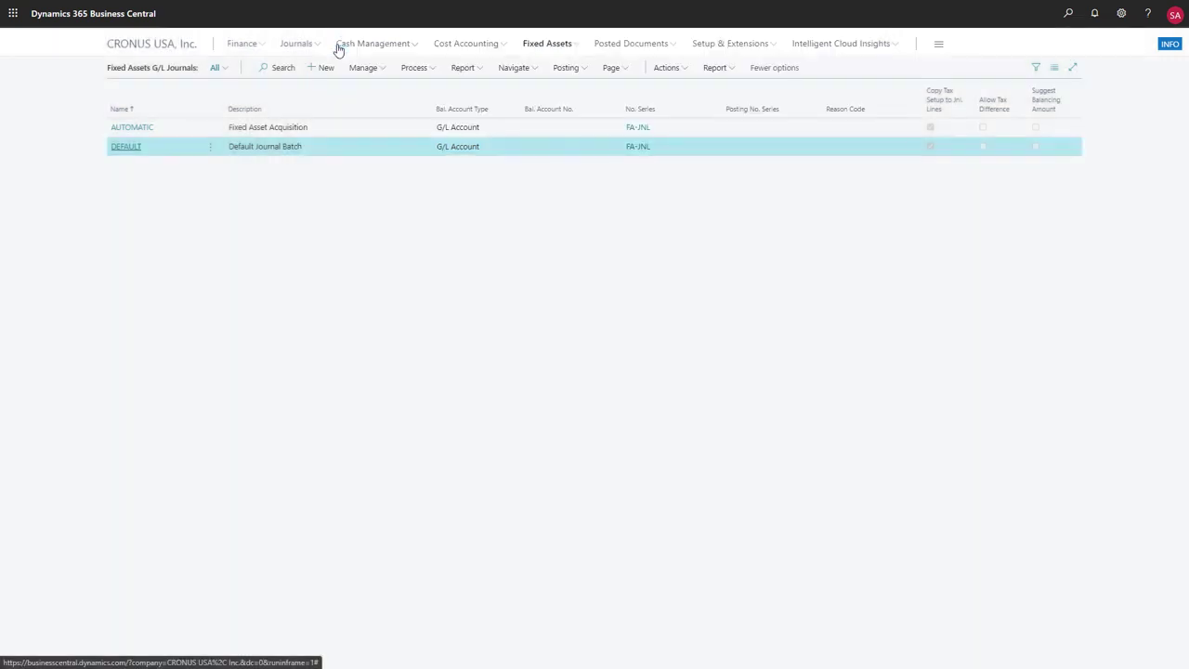
# - Review the basic and extended sets of reports offered for the fixed assets list, including Analysis and Projected Value
pyautogui.click(575, 49)
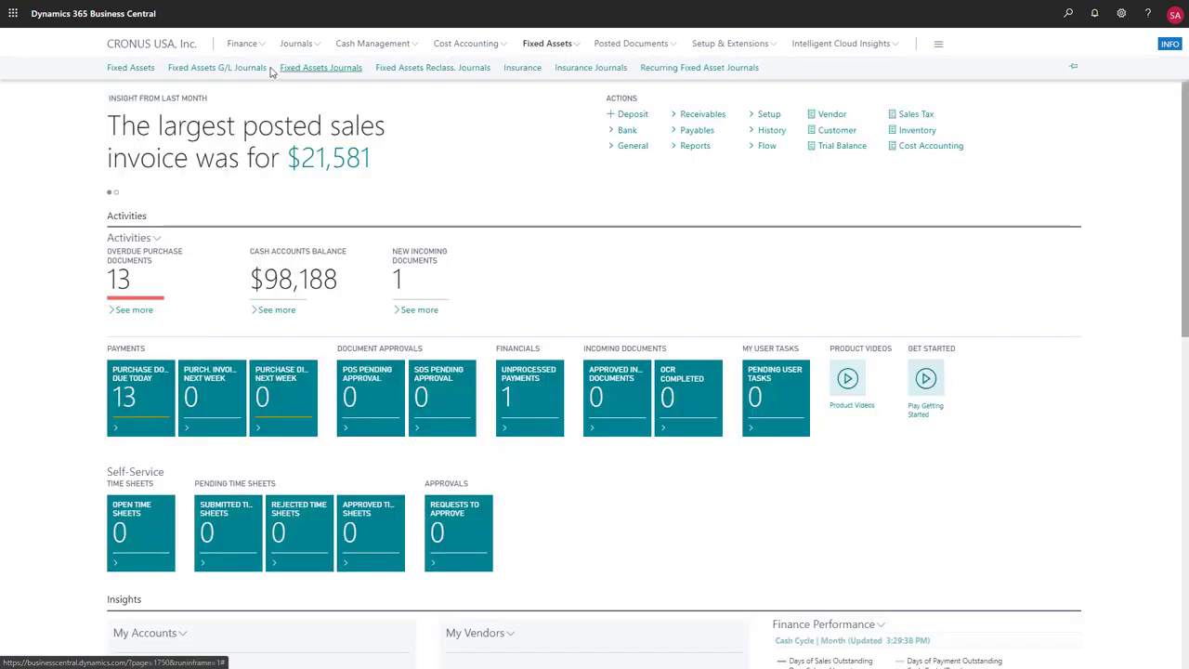
pyautogui.click(139, 70)
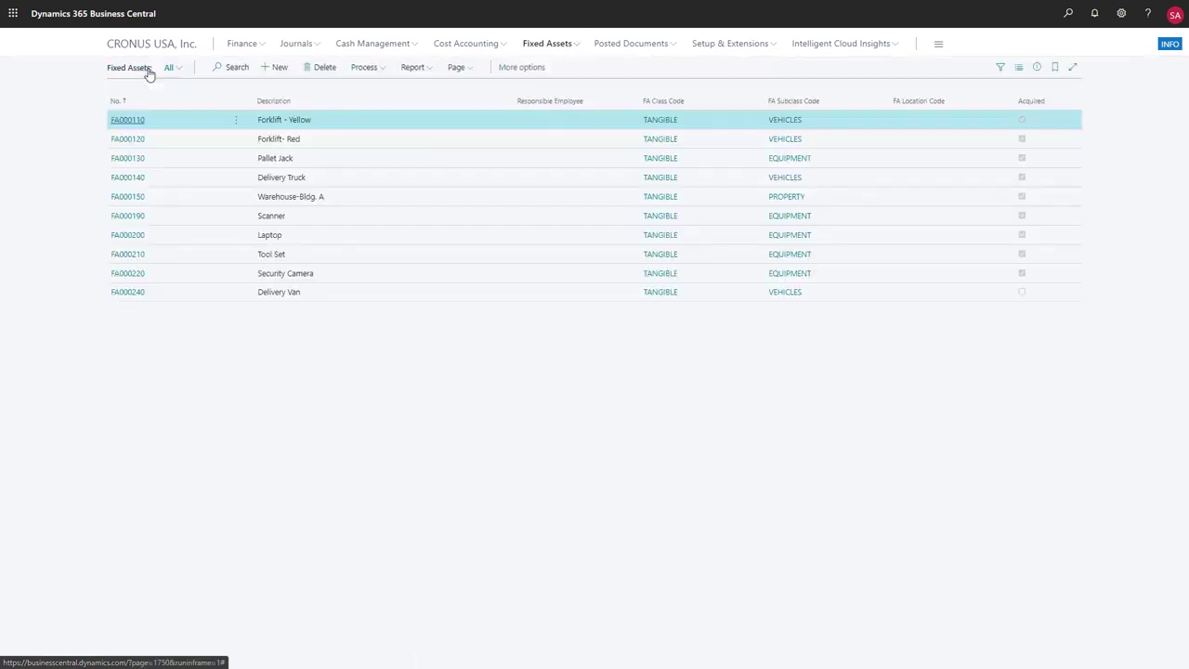
pyautogui.click(415, 68)
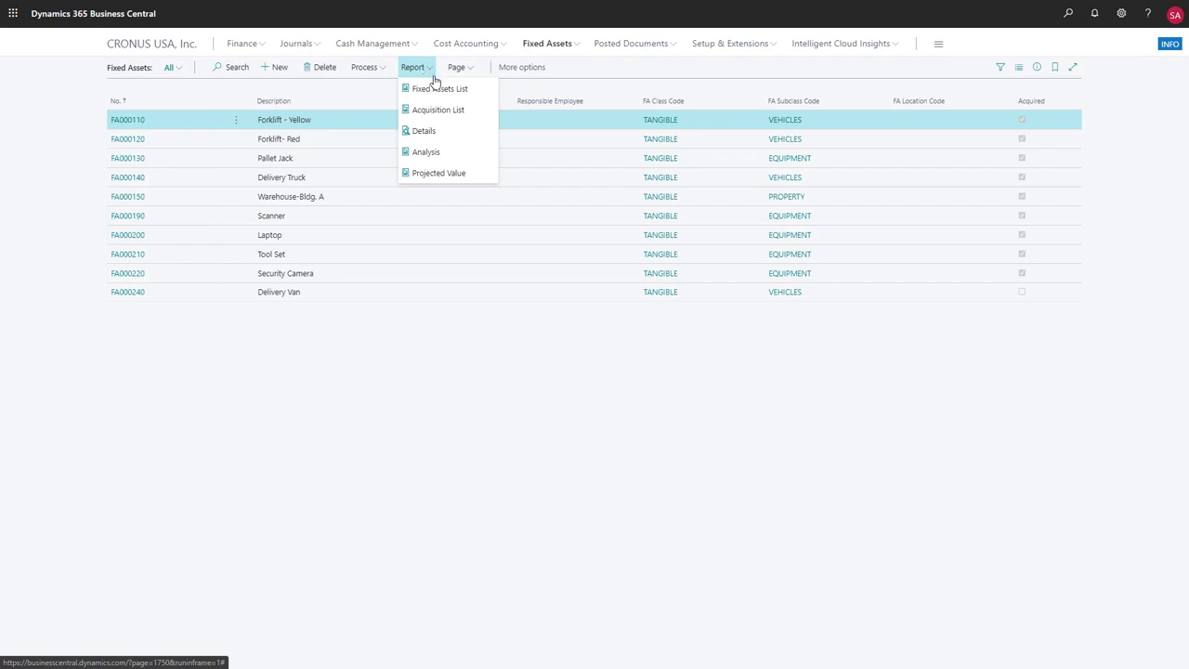
pyautogui.click(435, 152)
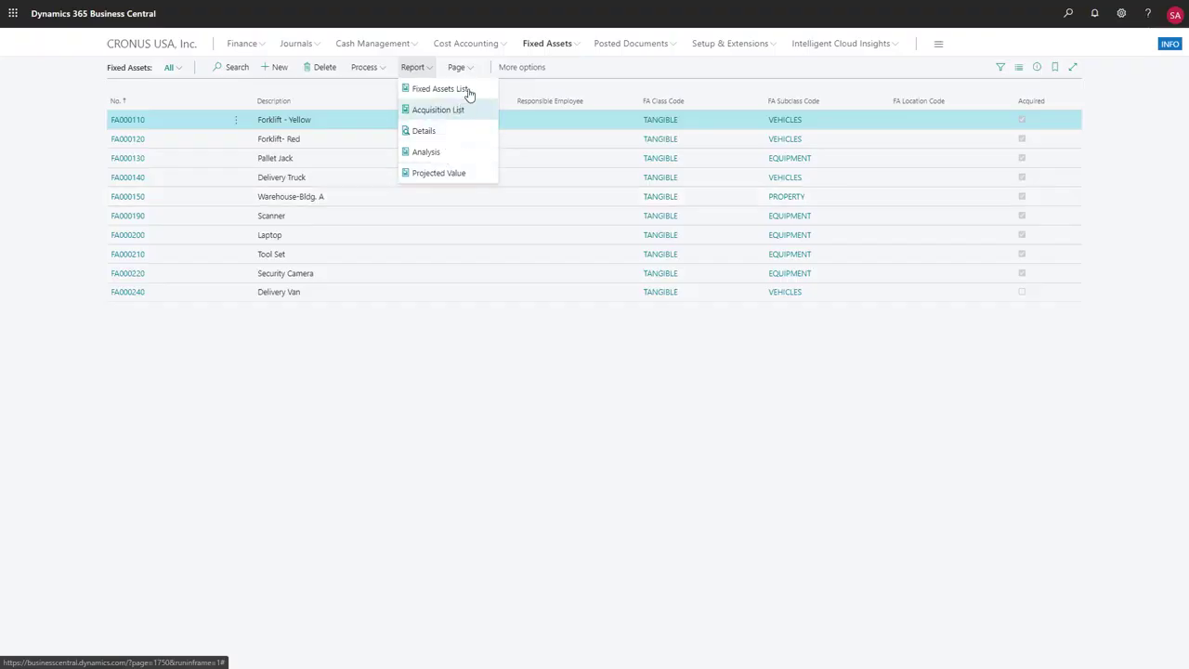
pyautogui.click(512, 69)
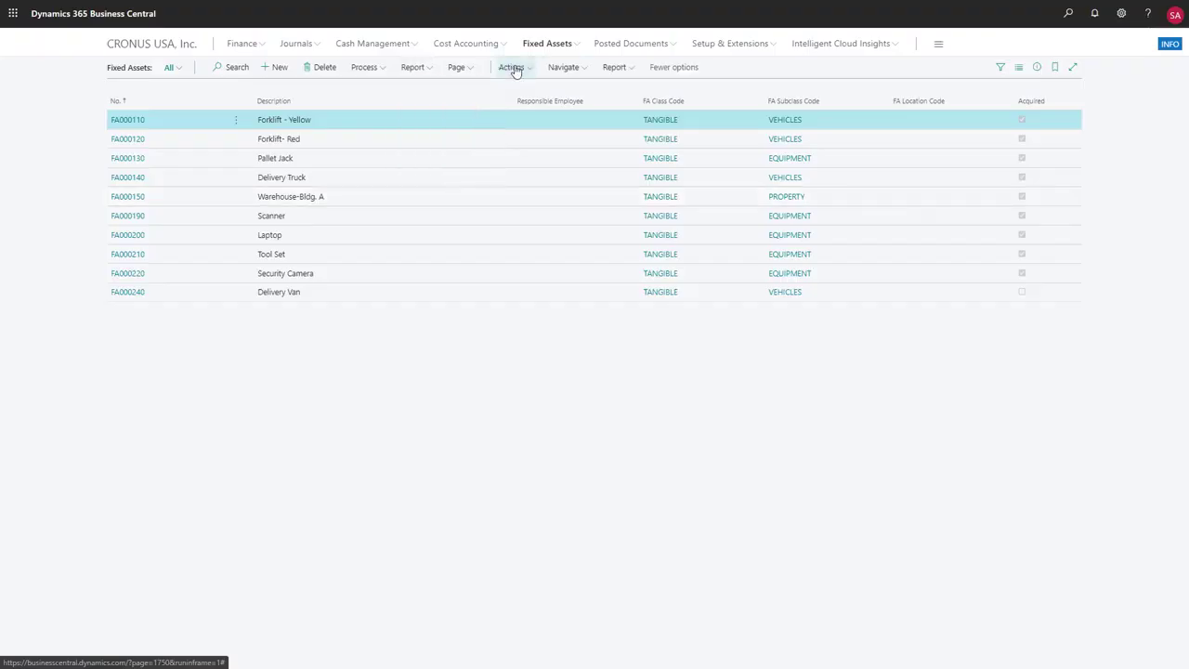
pyautogui.click(620, 66)
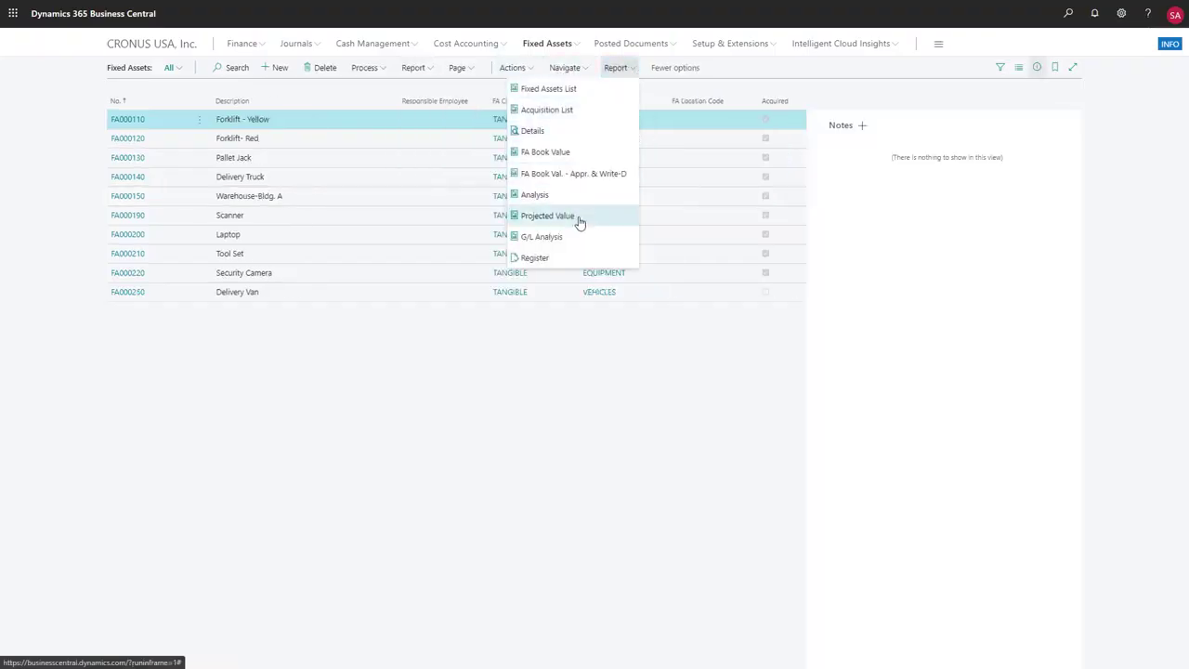
pyautogui.click(566, 217)
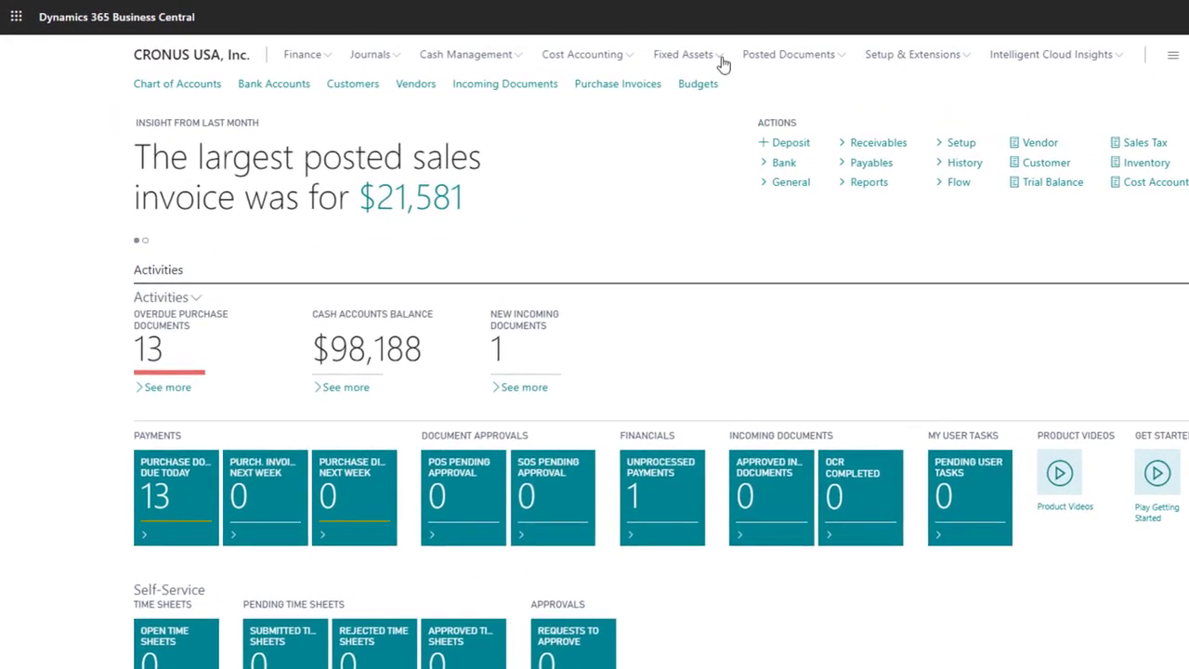
# - Show the pages available in the Fixed Assets area from the home page
pyautogui.click(722, 58)
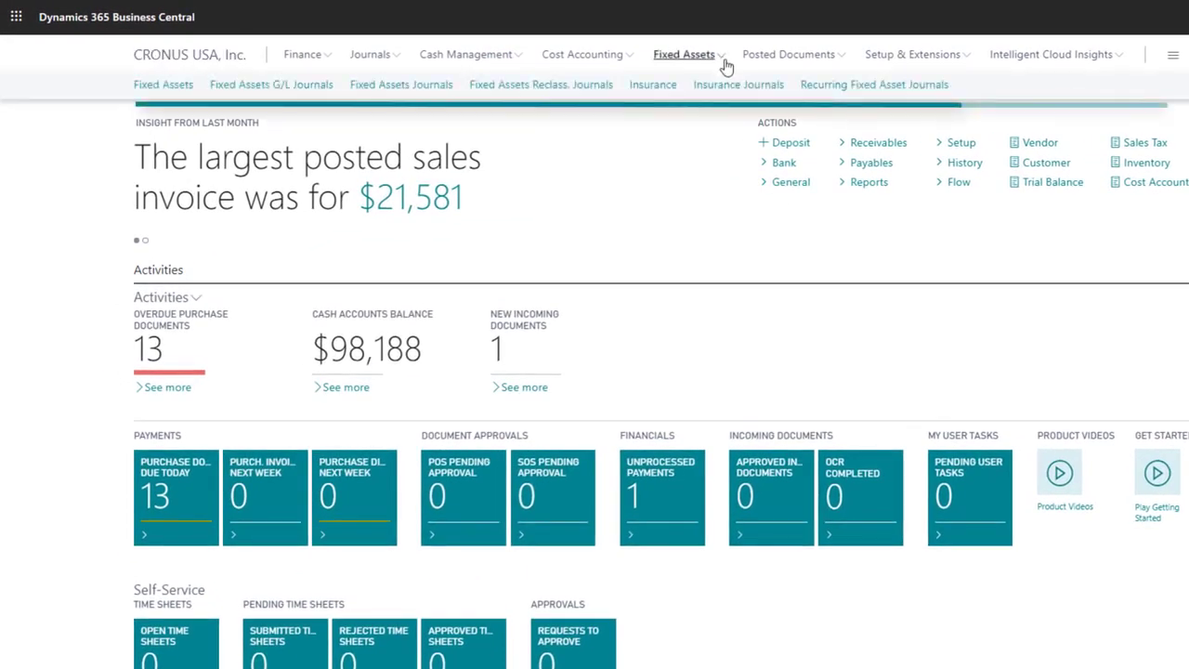